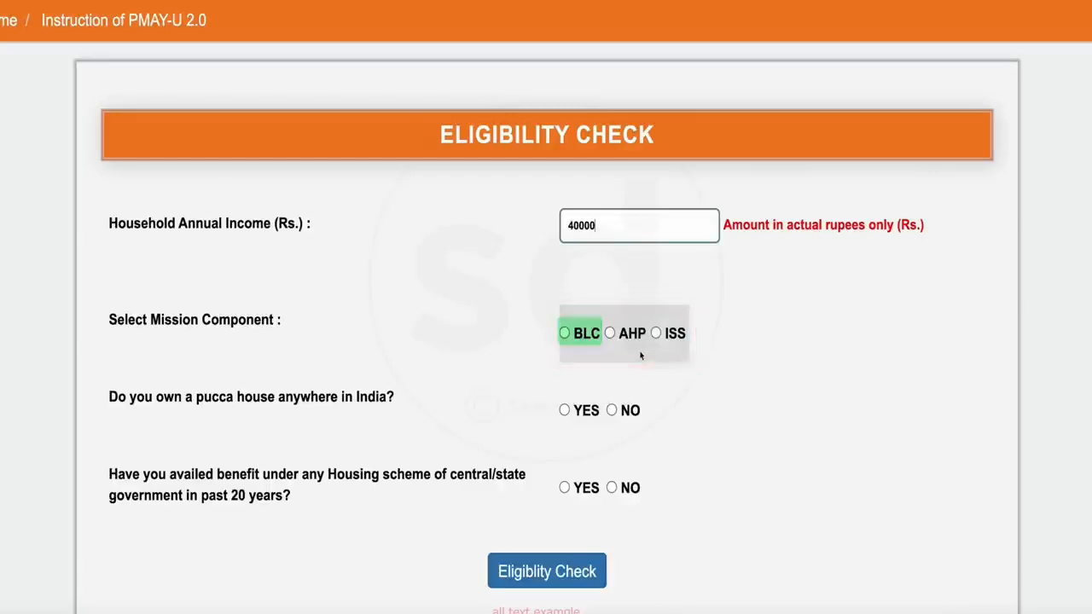
# - Choose the BLC mission component, answer No to owning a pucca house and to past housing benefits, and run the eligibility check
pyautogui.click(564, 334)
pyautogui.scroll(-1, 465, 418)
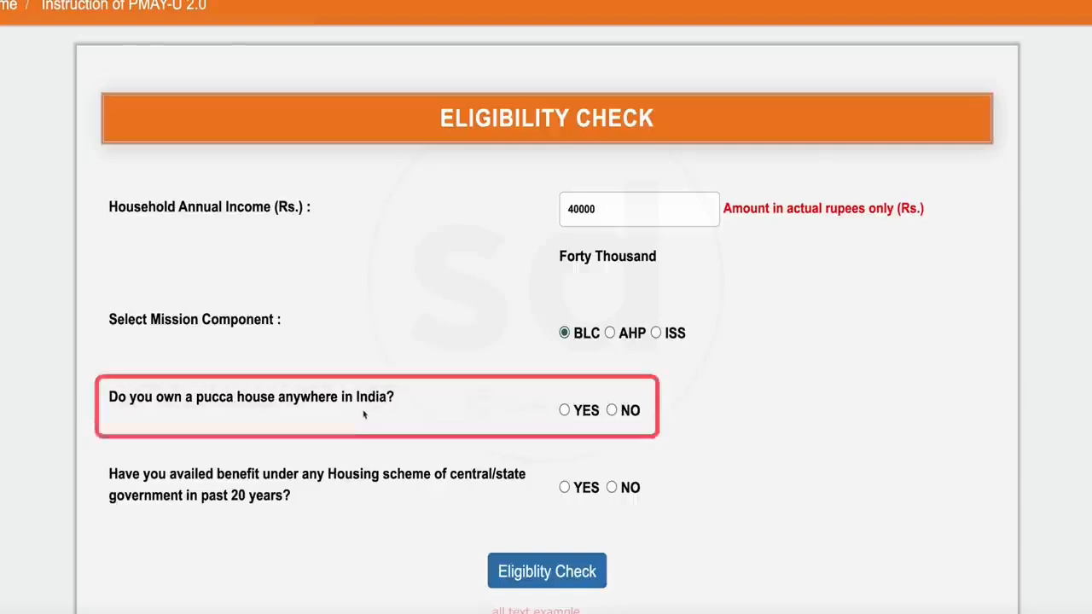
pyautogui.click(564, 411)
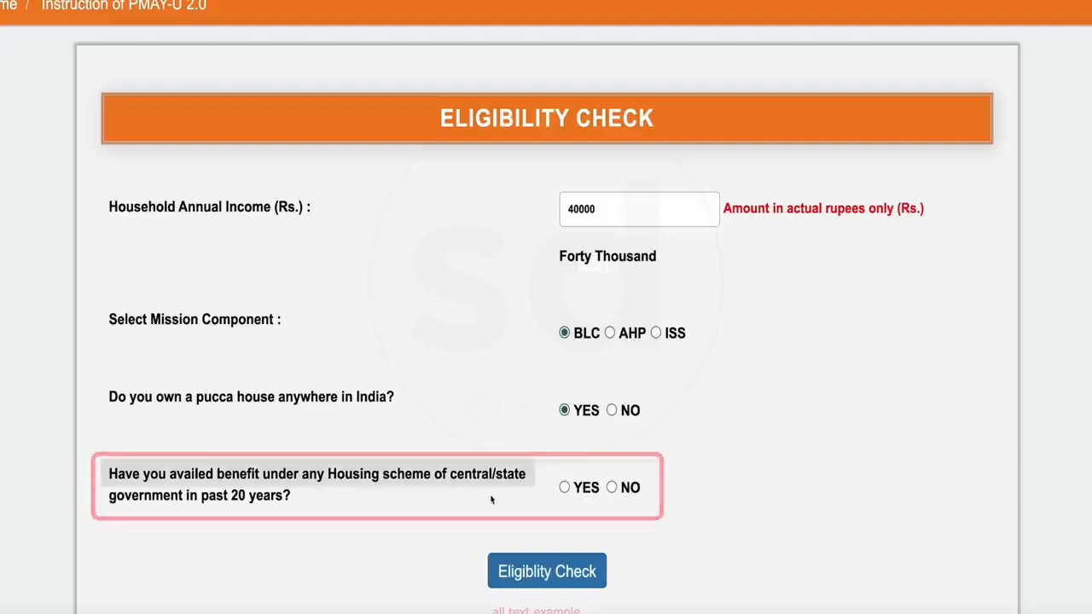
pyautogui.click(611, 488)
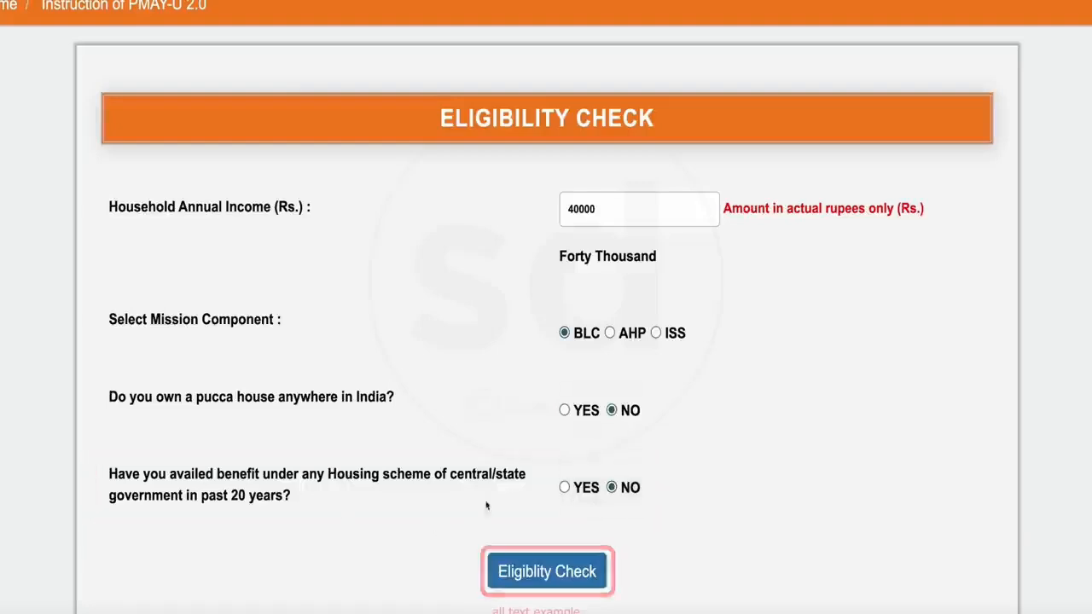
pyautogui.click(529, 580)
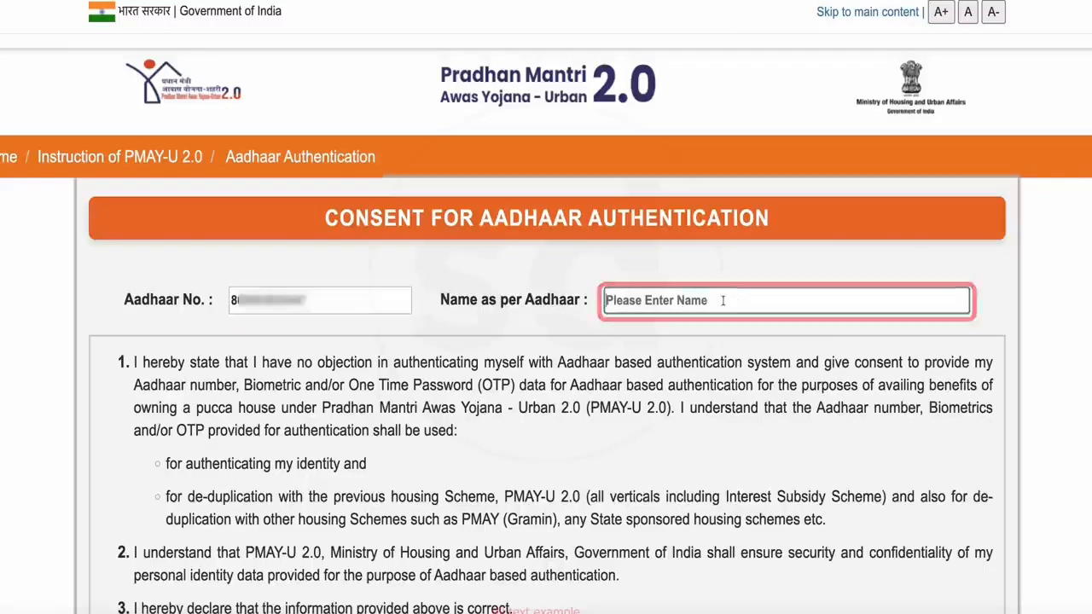
# - Enter the applicant's name as per Aadhaar and agree to the Aadhaar sharing consent
pyautogui.write('A?????')
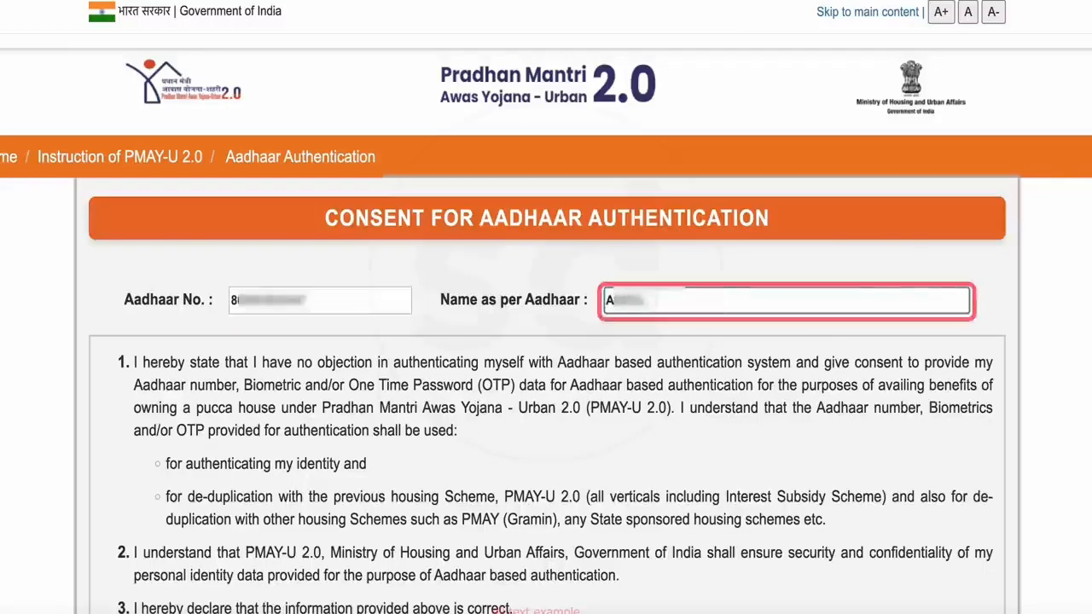
pyautogui.scroll(-2, 409, 352)
pyautogui.scroll(-2, 399, 380)
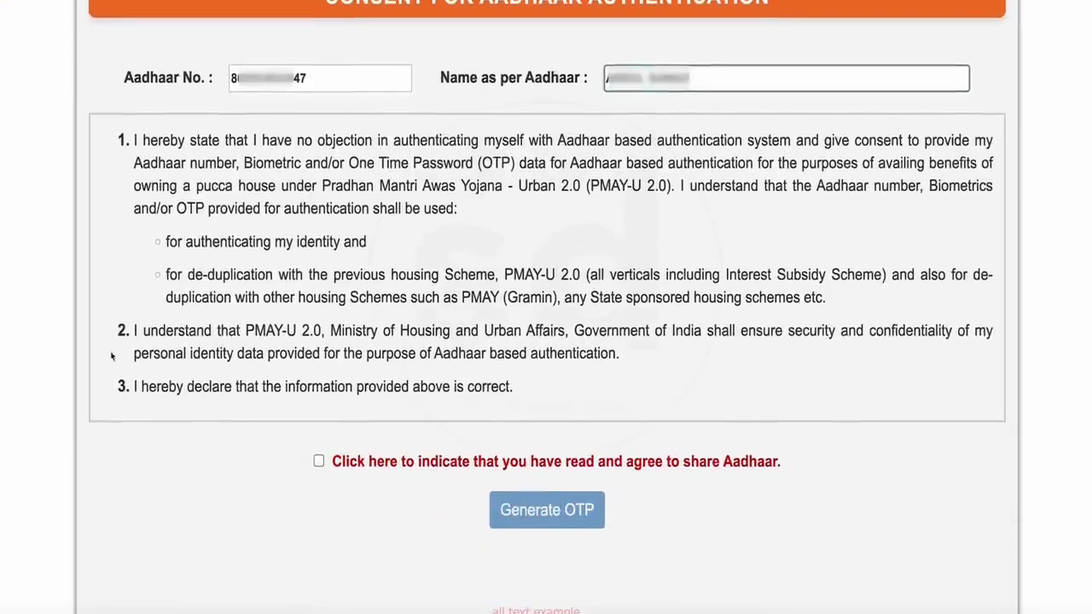
pyautogui.scroll(-1, 479, 421)
pyautogui.click(318, 446)
# - Generate the Aadhaar OTP, enter the verification code and submit it to reach the beneficiary survey form
pyautogui.click(541, 509)
pyautogui.click(557, 502)
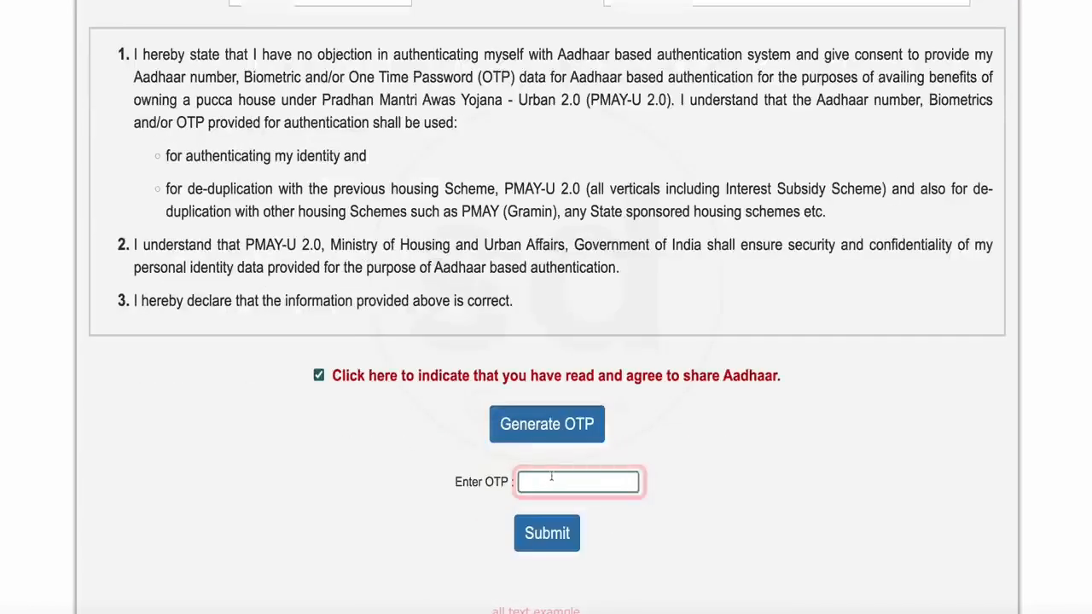
pyautogui.click(547, 538)
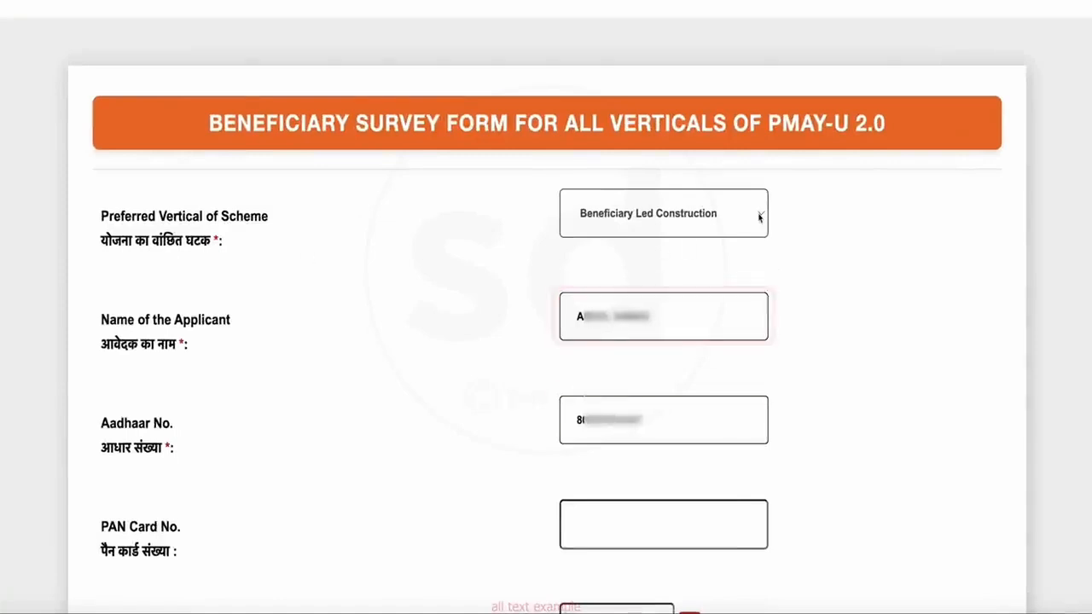
# - Enter the applicant's PAN card number and set the date of birth using the calendar
pyautogui.scroll(-3, 663, 290)
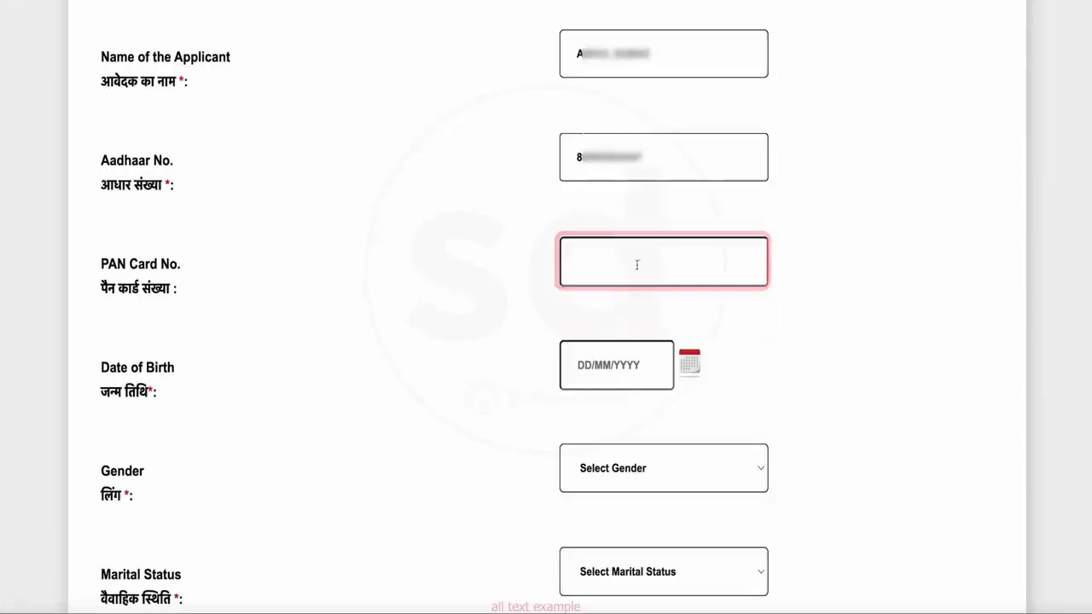
pyautogui.click(678, 260)
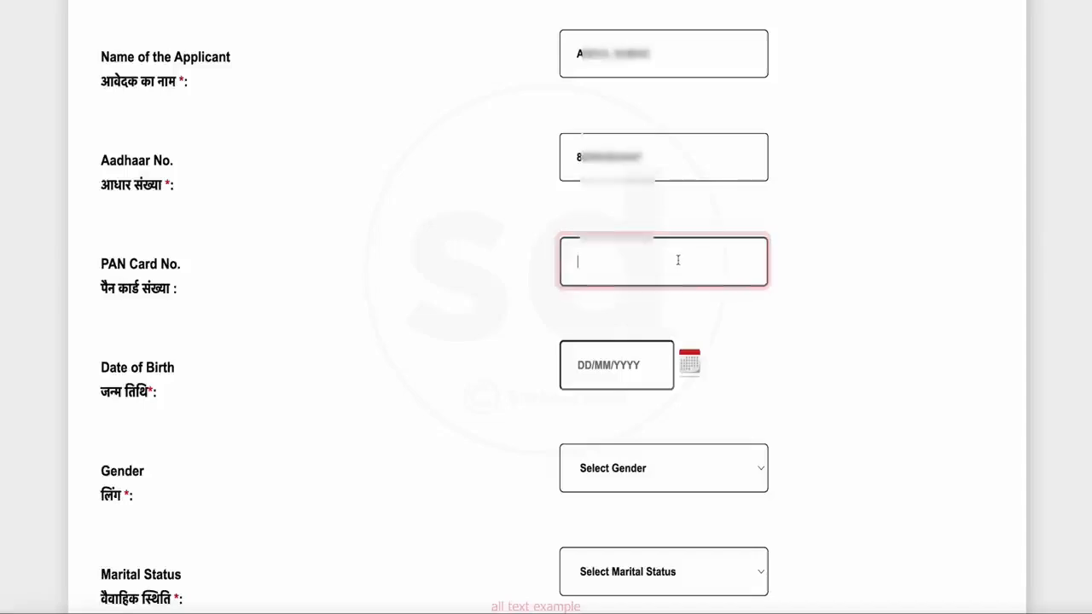
pyautogui.write('•••')
pyautogui.write('•••••••')
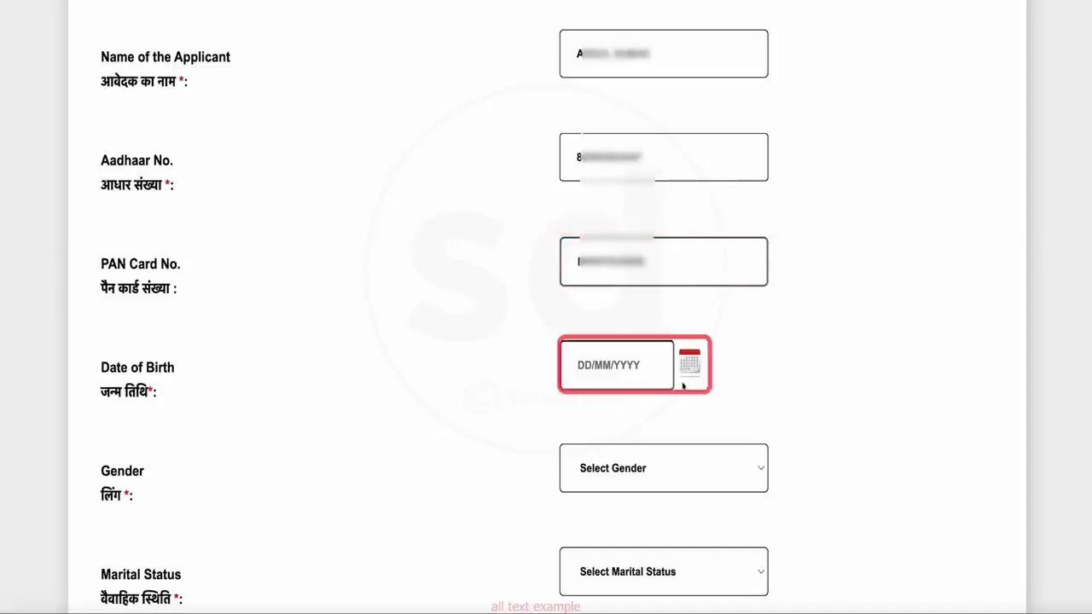
pyautogui.click(688, 366)
pyautogui.click(649, 402)
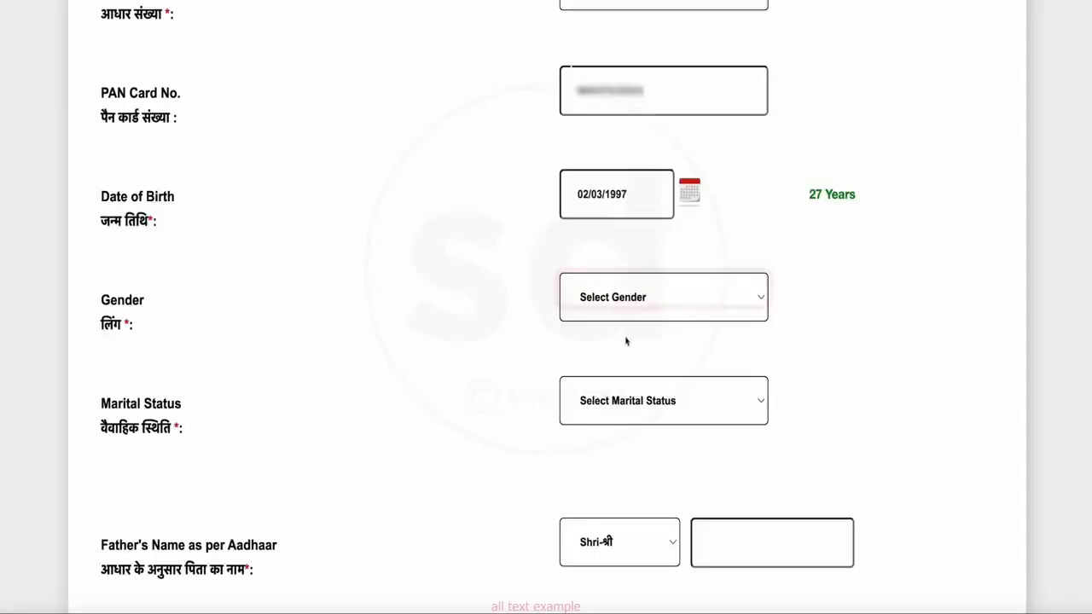
# - Set the applicant's gender to Male and marital status to Unmarried
pyautogui.click(693, 311)
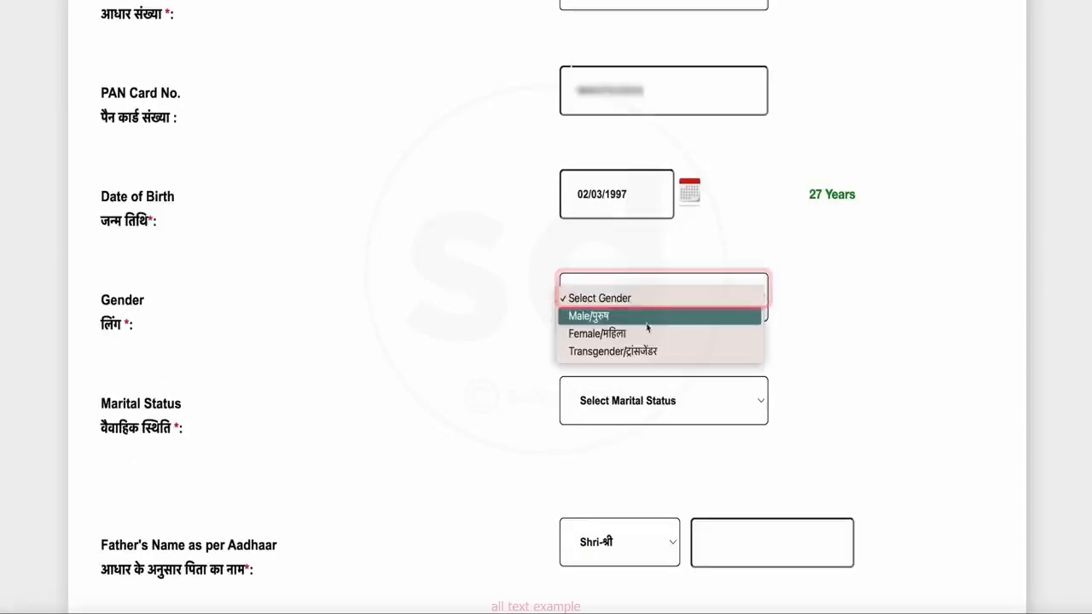
pyautogui.click(589, 316)
pyautogui.scroll(-3, 614, 385)
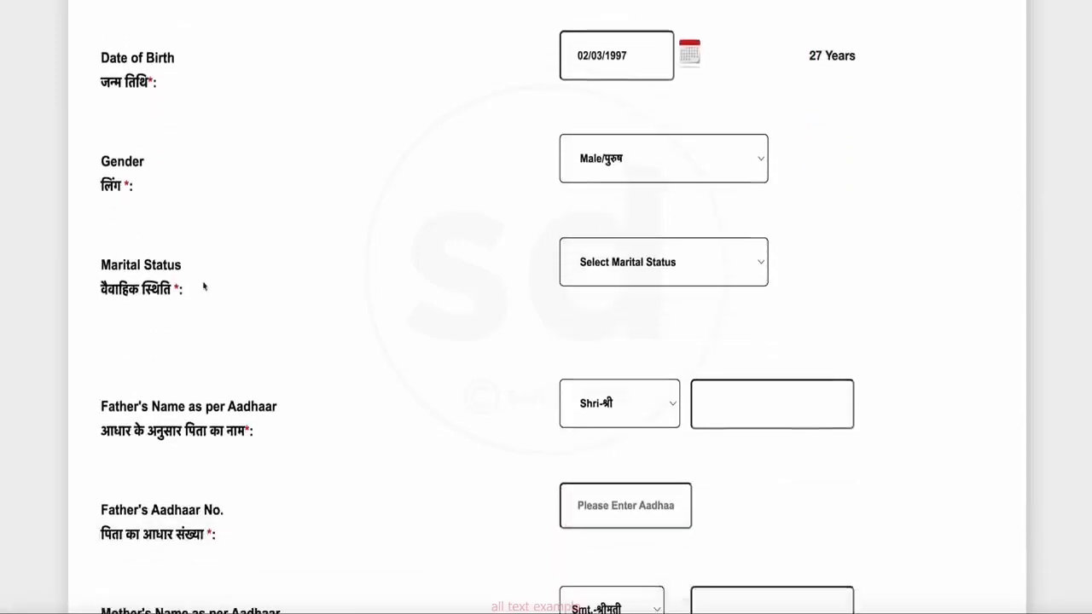
pyautogui.click(698, 264)
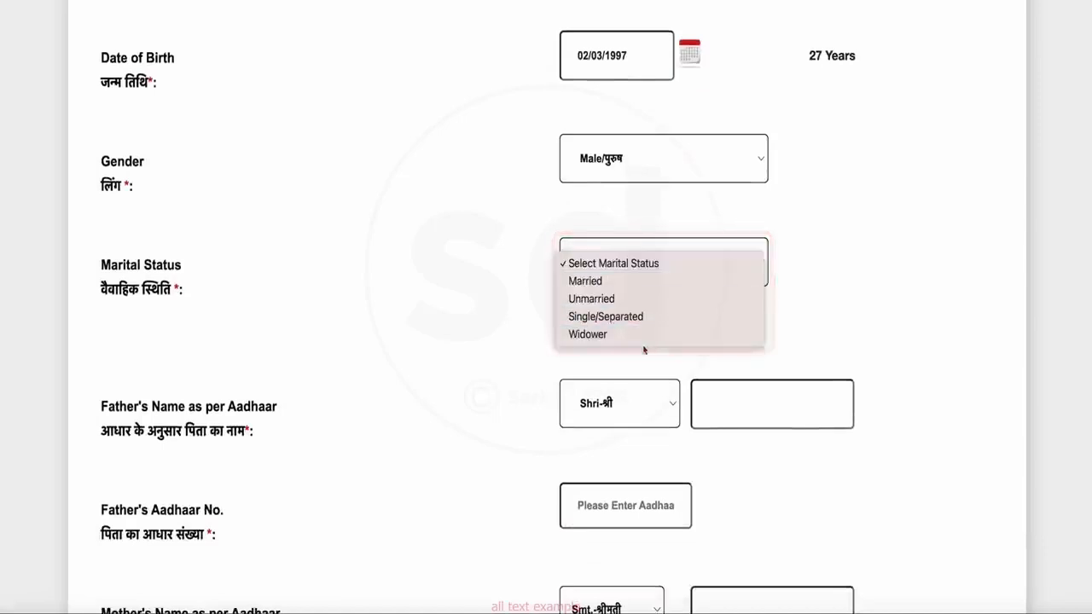
pyautogui.click(602, 299)
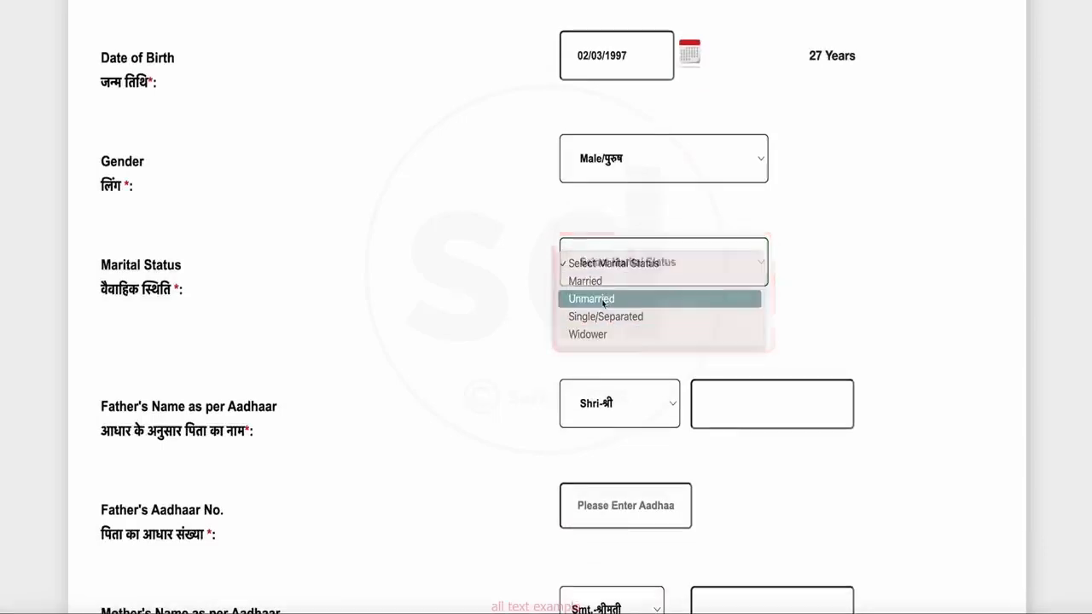
# - Fill in the father's and mother's names as per Aadhaar along with their Aadhaar numbers
pyautogui.scroll(-3, 526, 377)
pyautogui.click(797, 278)
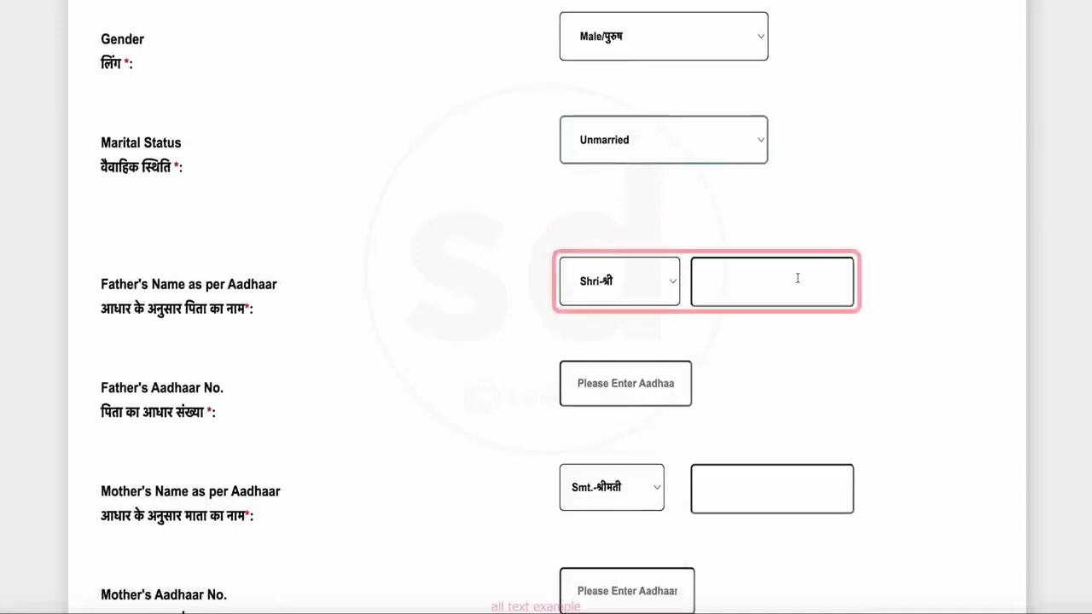
pyautogui.write('A[blurred]D')
pyautogui.scroll(-2, 661, 360)
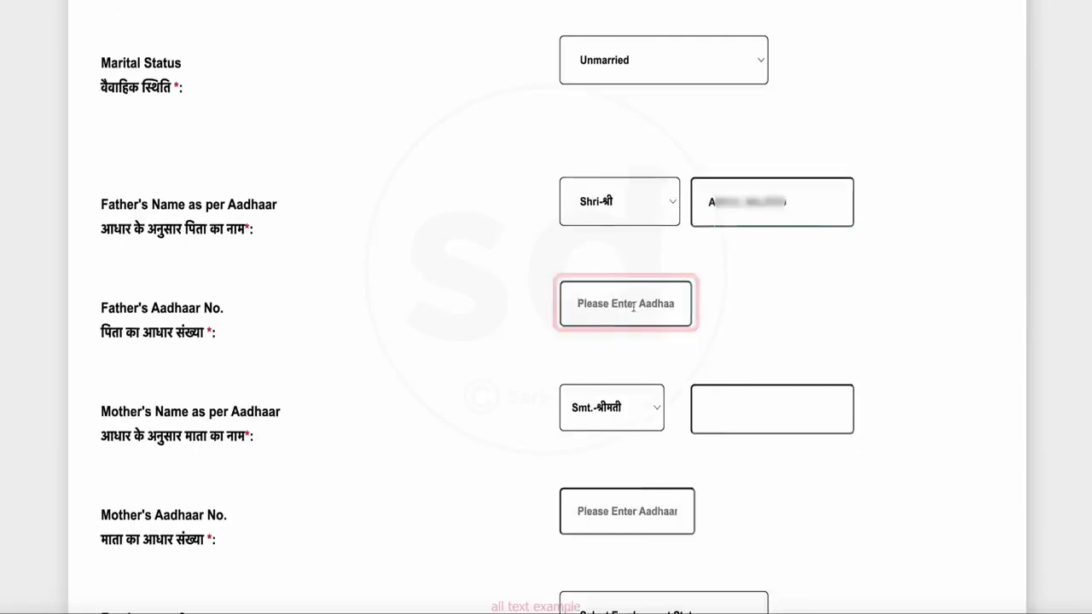
pyautogui.click(766, 410)
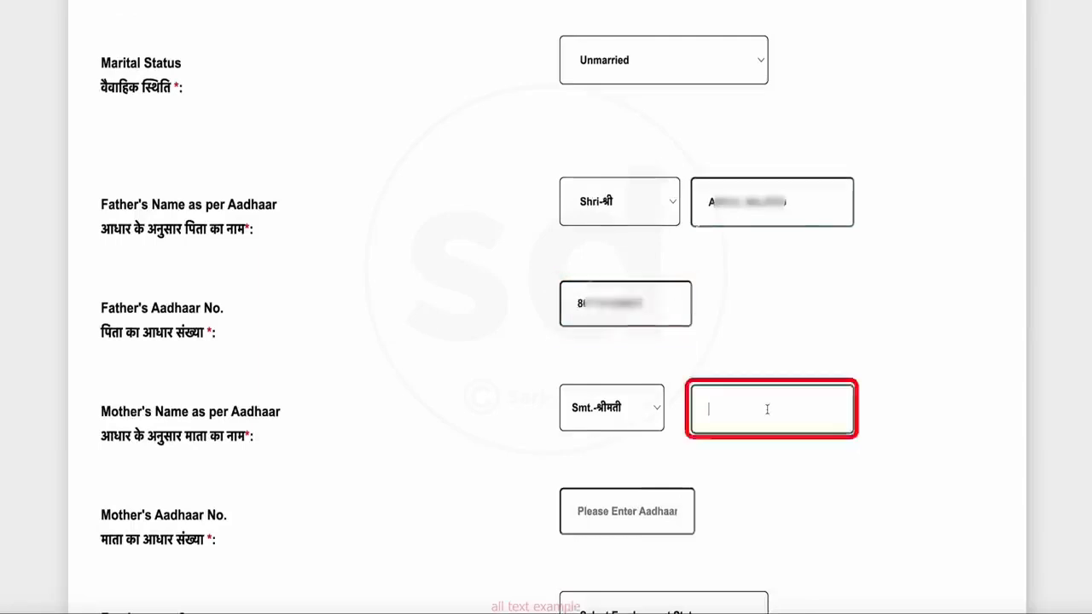
pyautogui.write('S')
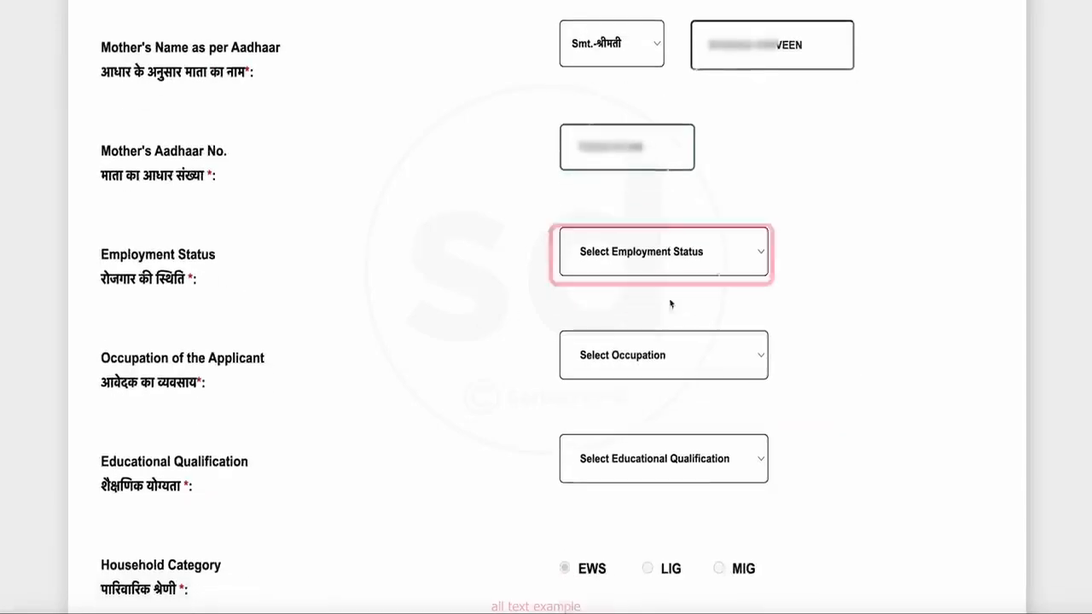
# - Set the employment status to Labour, select the applicant's occupation, and choose Bachelor as the educational qualification
pyautogui.click(727, 260)
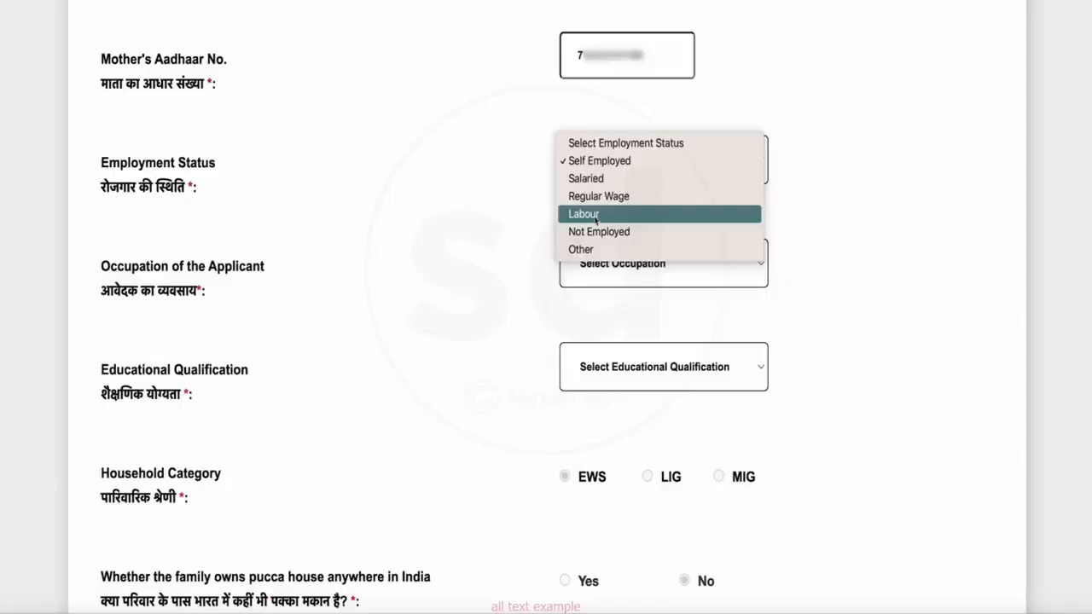
pyautogui.click(596, 214)
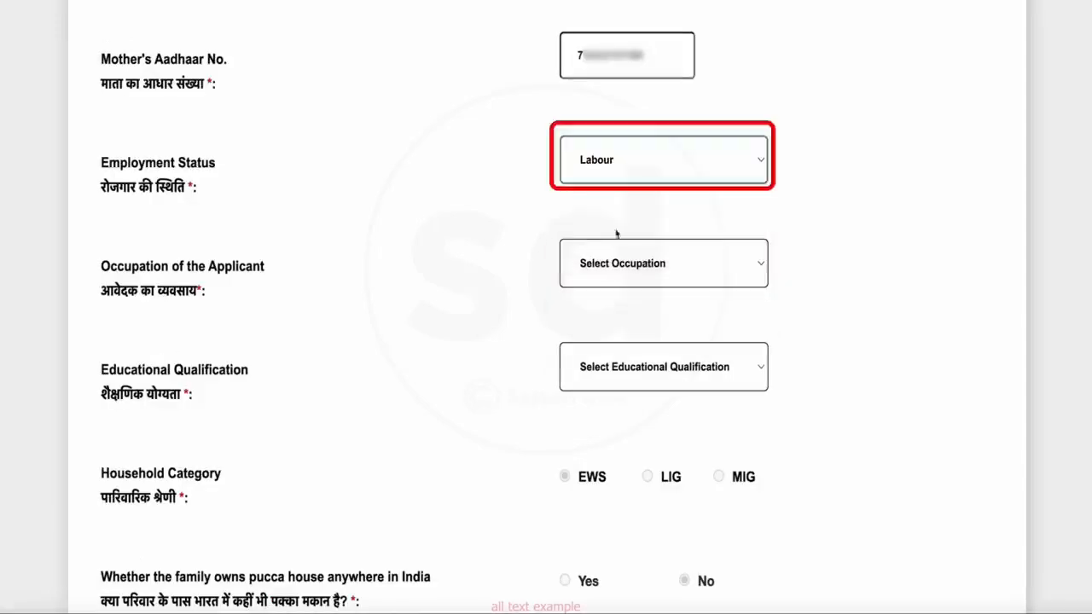
pyautogui.click(705, 275)
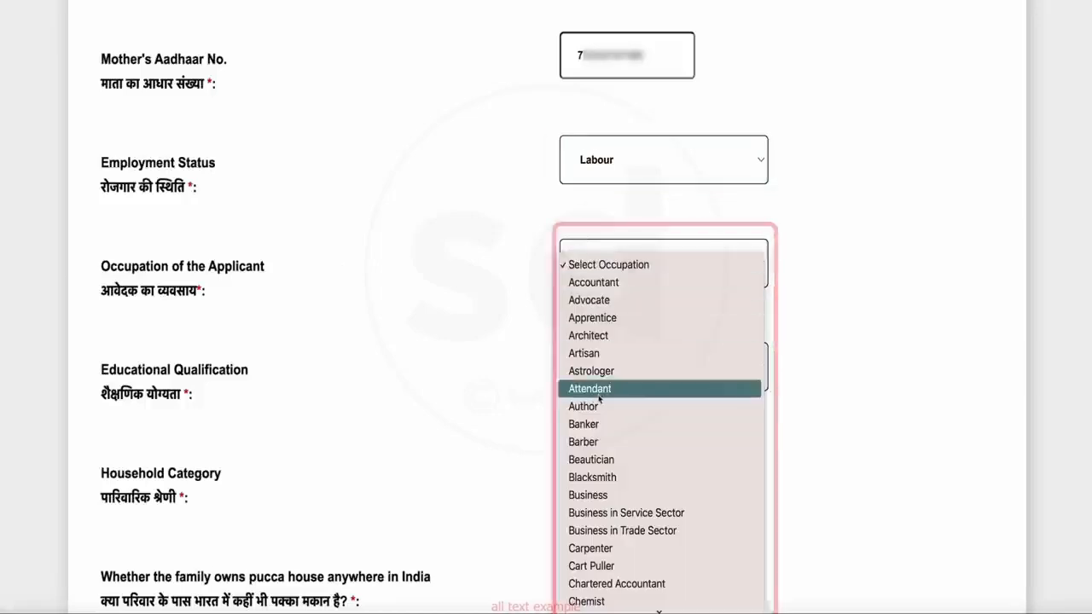
pyautogui.scroll(-2, 611, 408)
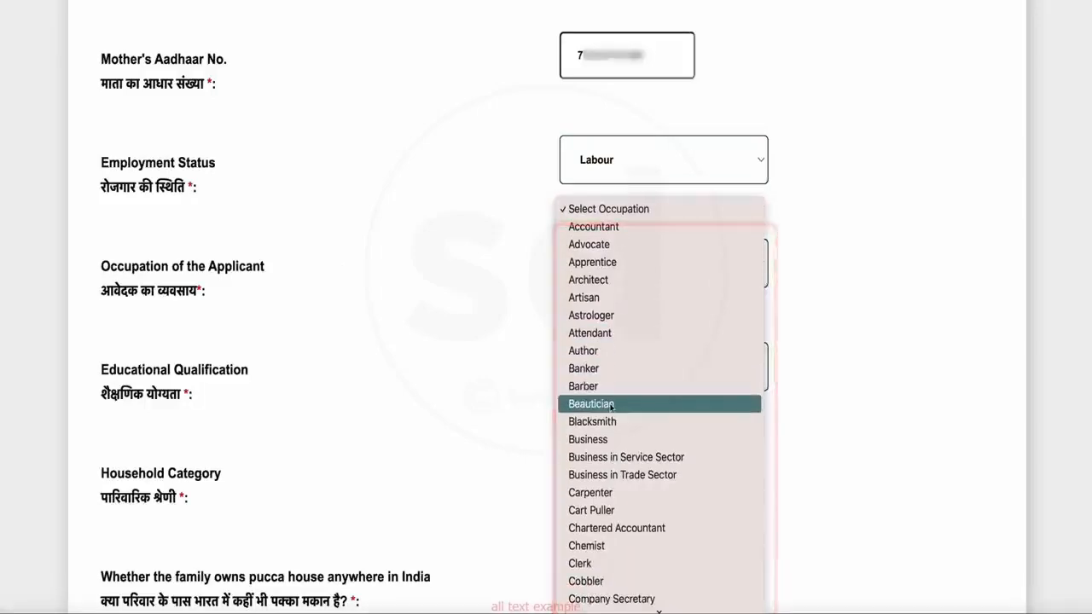
pyautogui.click(638, 387)
pyautogui.scroll(-4, 531, 213)
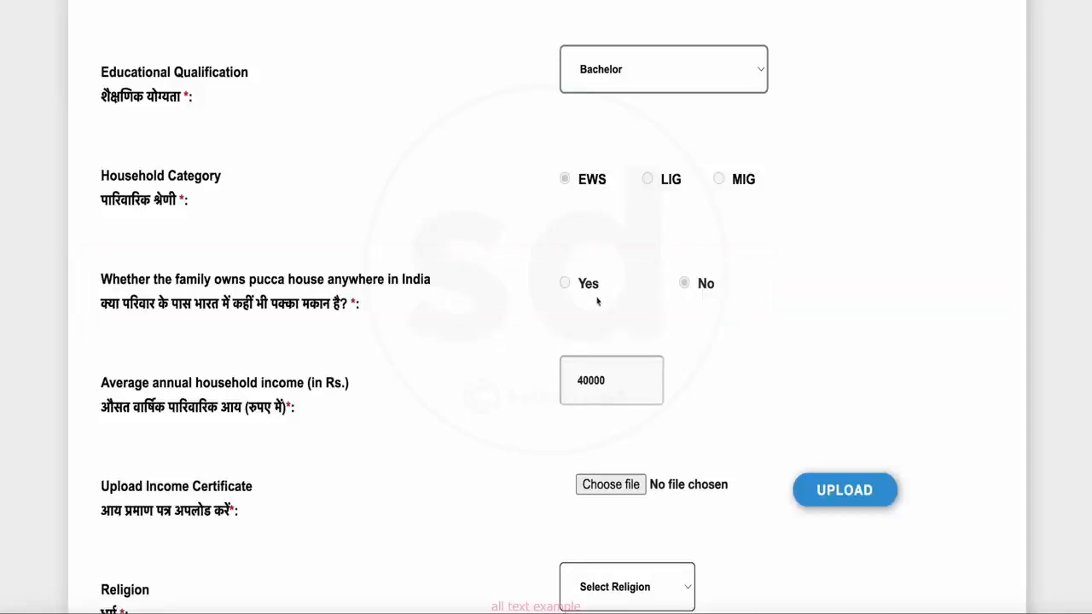
# - Set the applicant's religion to Muslim
pyautogui.scroll(-3, 476, 341)
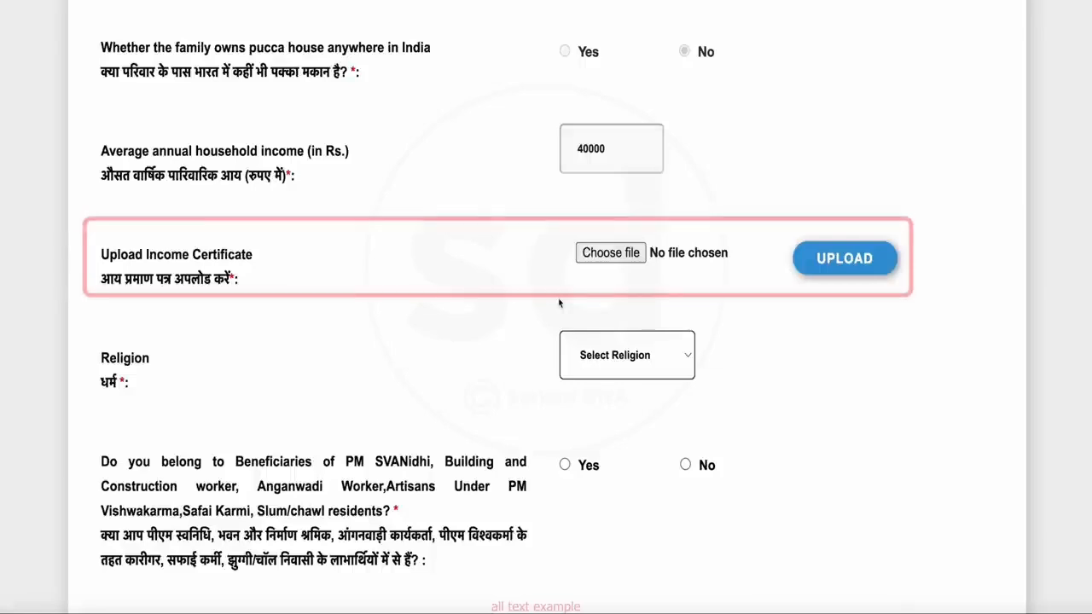
pyautogui.scroll(1, 623, 341)
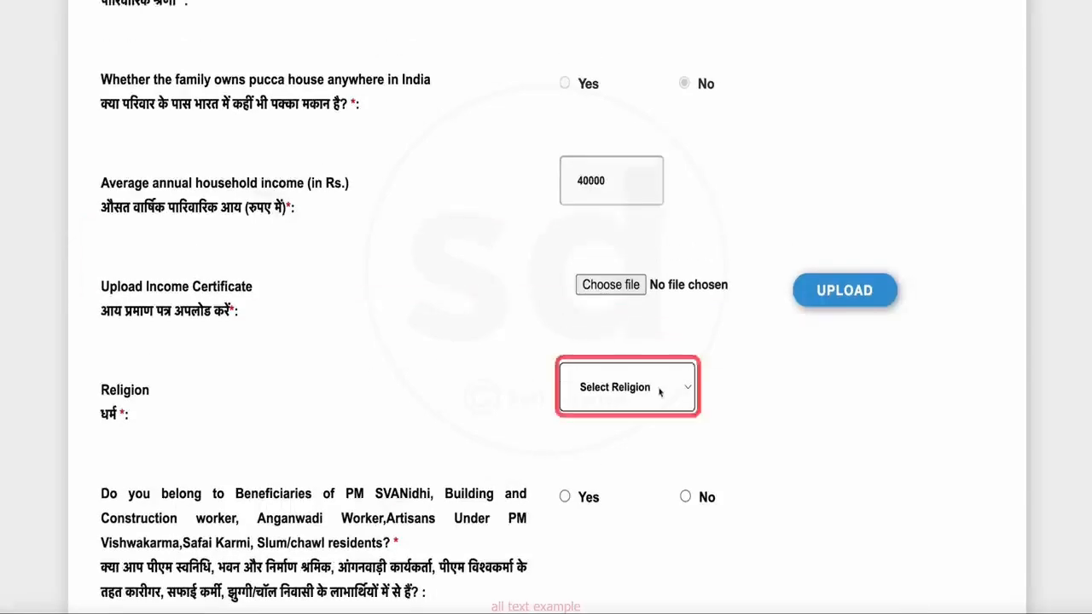
pyautogui.click(659, 391)
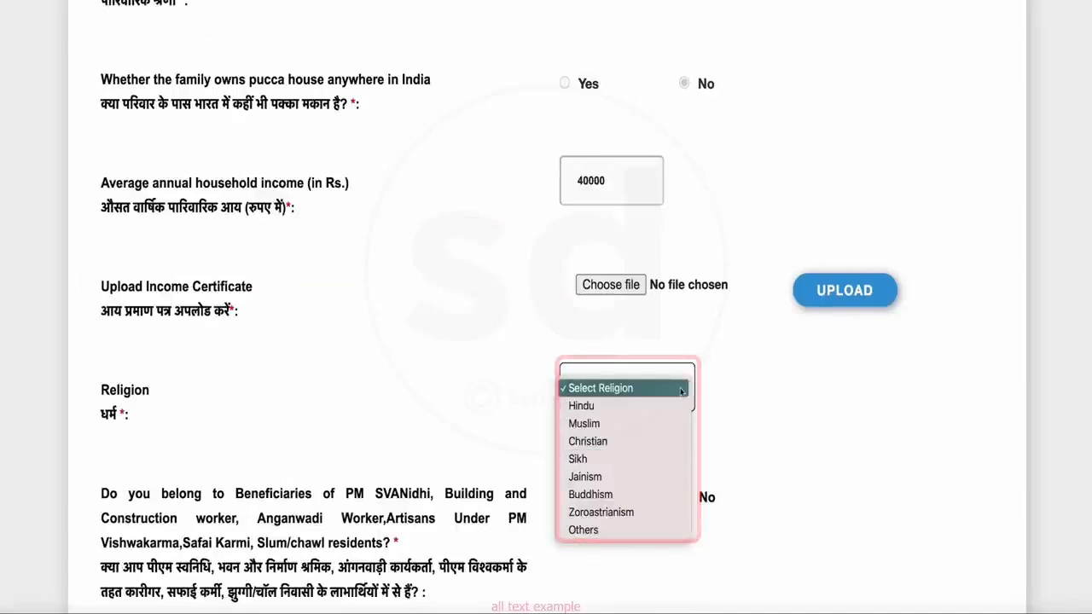
pyautogui.click(589, 424)
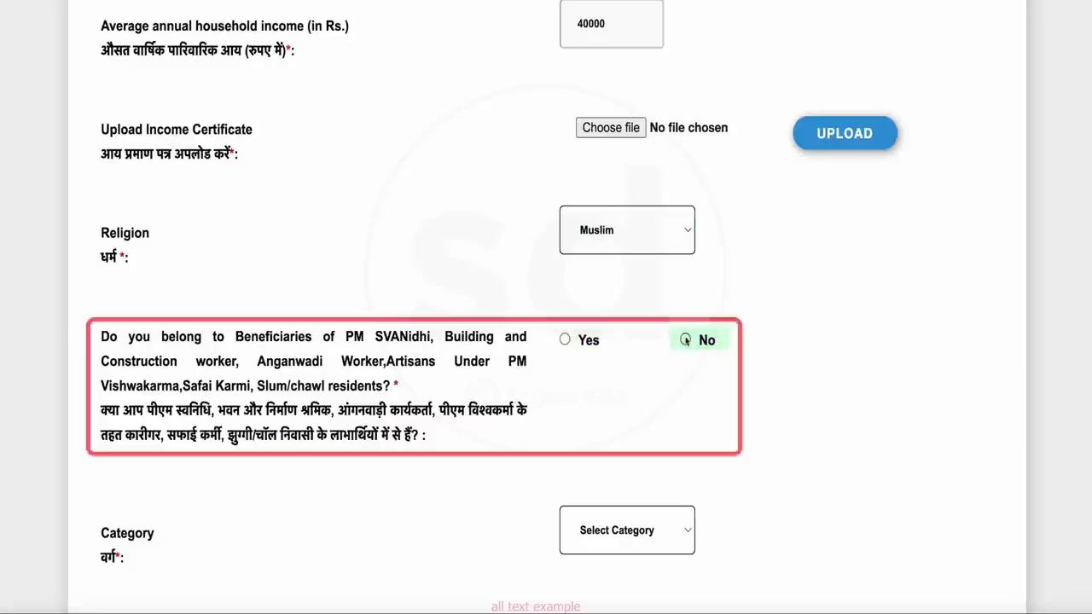
# - Set the number of years of stay in the present town or city to More than 10 Years
pyautogui.scroll(-10, 670, 379)
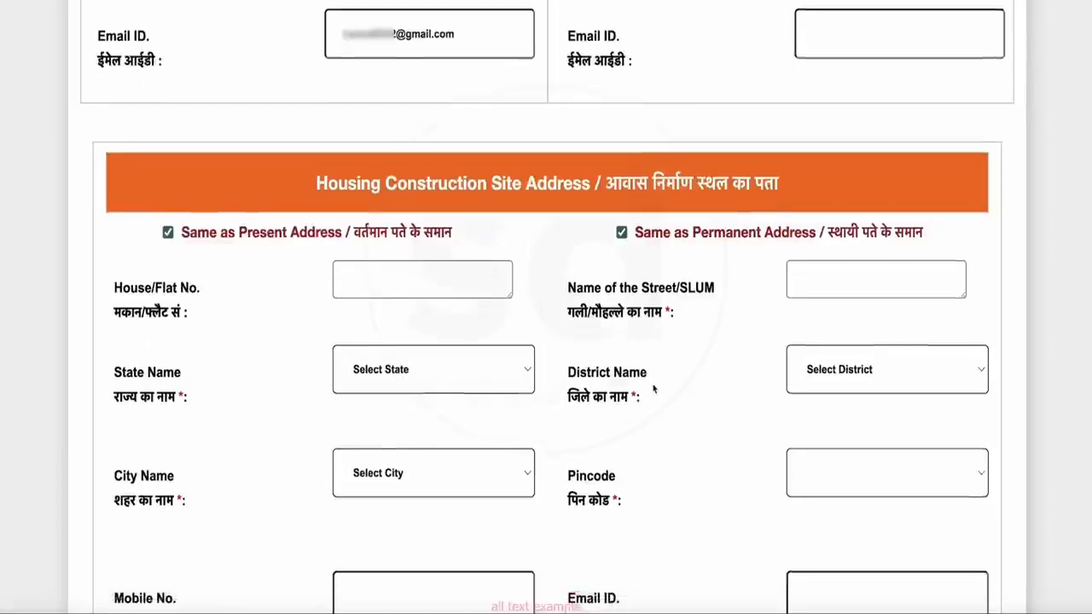
pyautogui.scroll(-1, 654, 390)
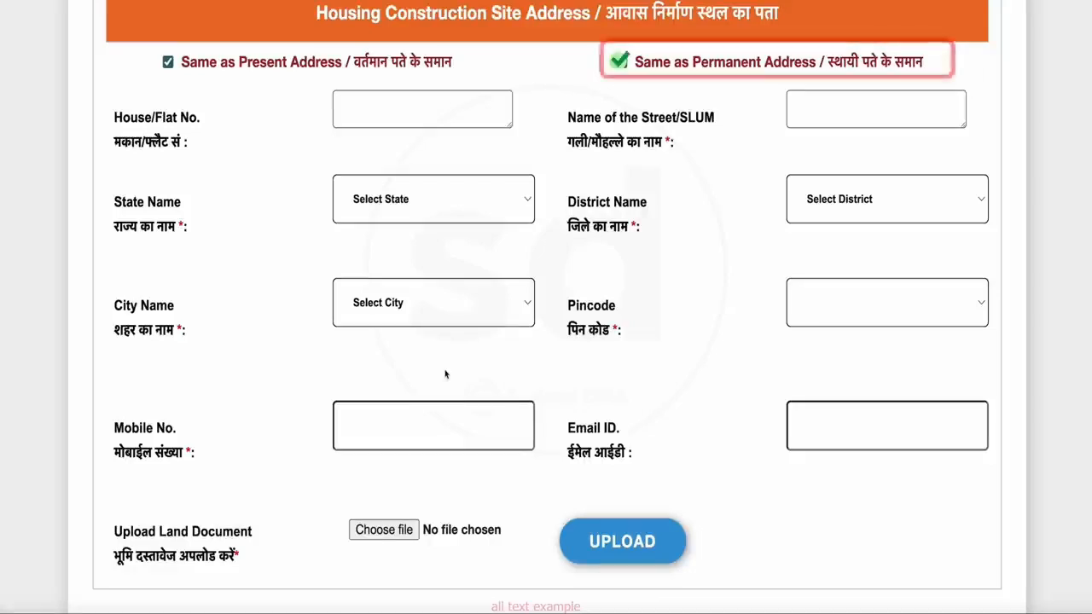
pyautogui.scroll(-1, 515, 444)
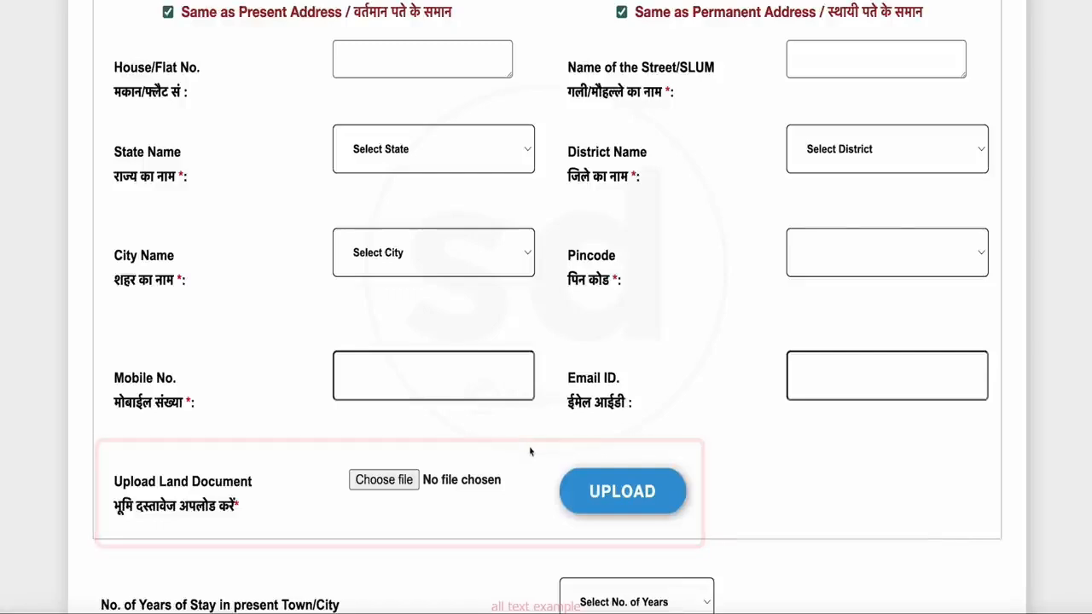
pyautogui.scroll(-2, 530, 451)
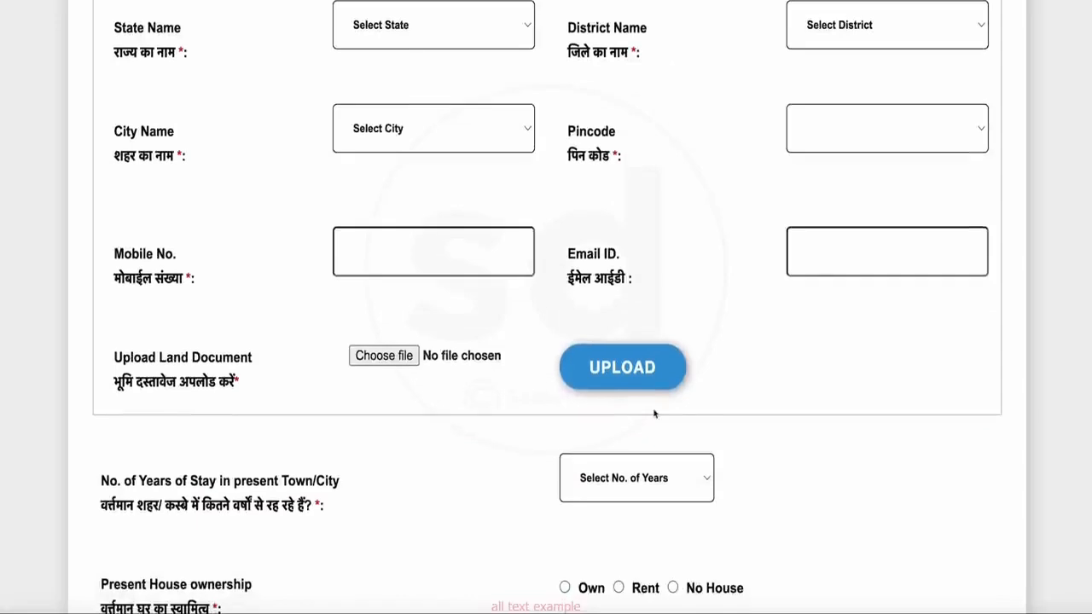
pyautogui.scroll(-2, 532, 452)
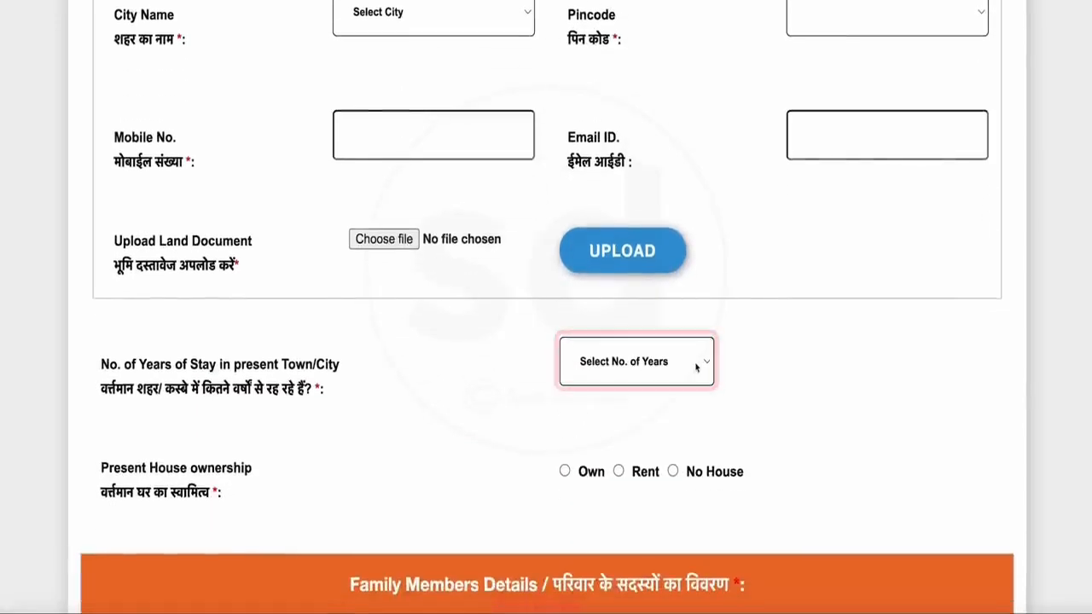
pyautogui.click(696, 367)
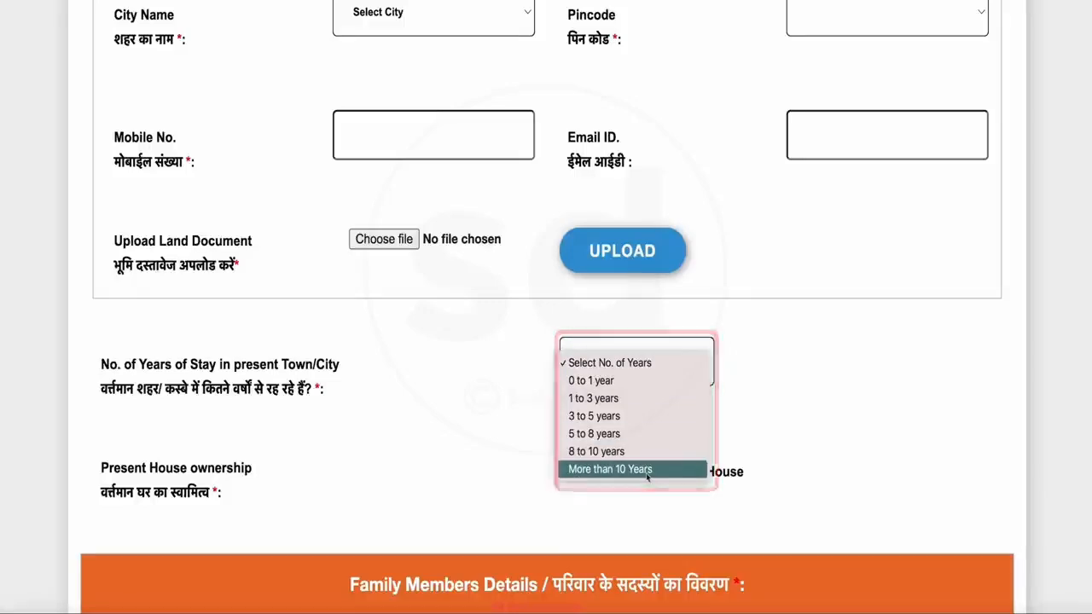
pyautogui.click(648, 469)
# - Fill in the family member's name and date of birth, setting the relationship to Mother and the gender to Female
pyautogui.scroll(-3, 644, 365)
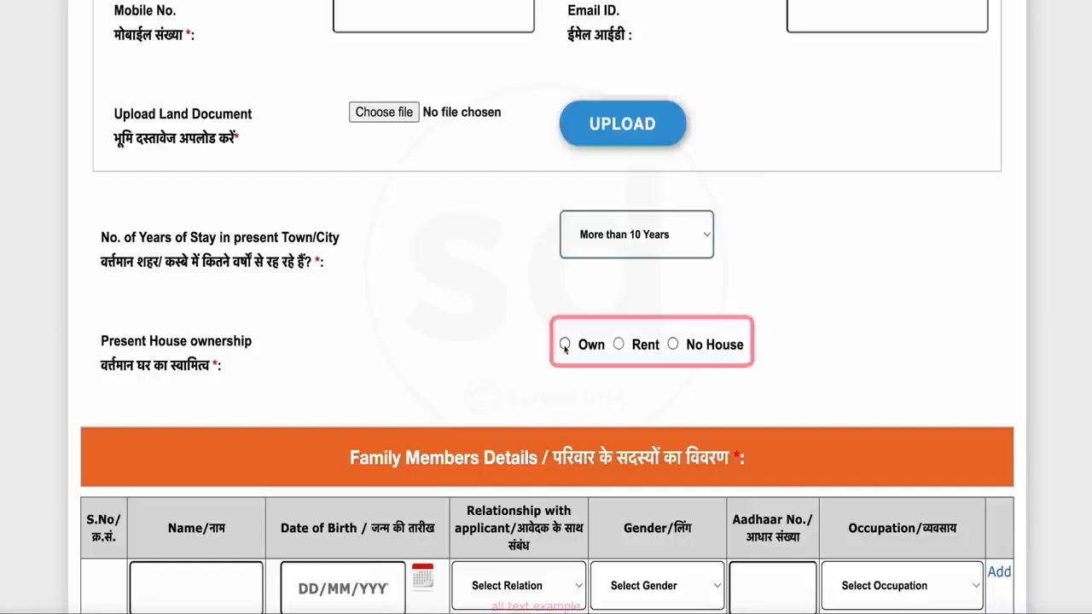
pyautogui.scroll(-4, 541, 424)
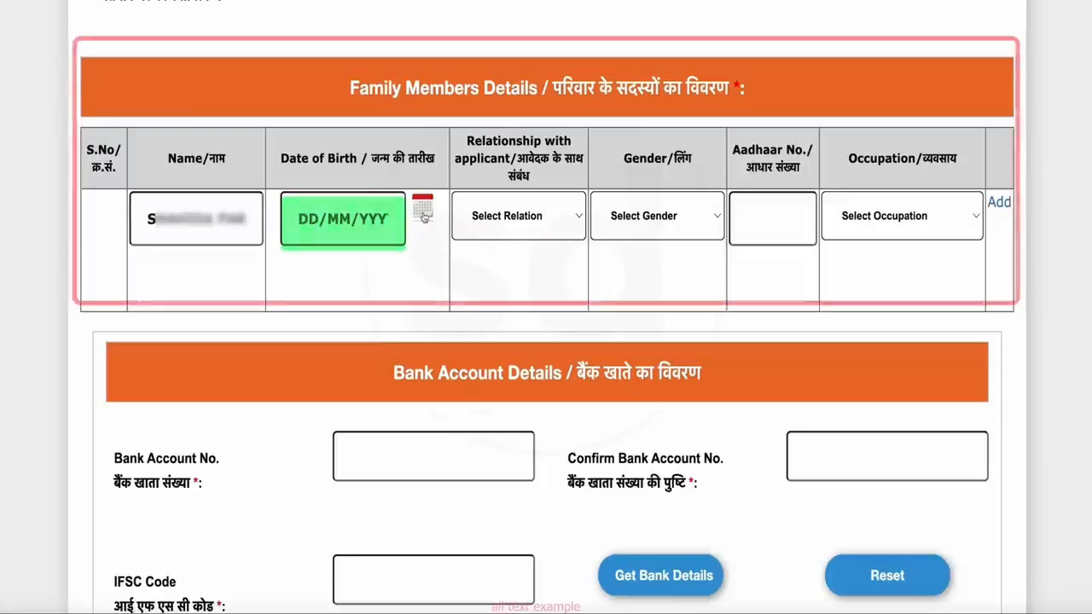
pyautogui.click(424, 217)
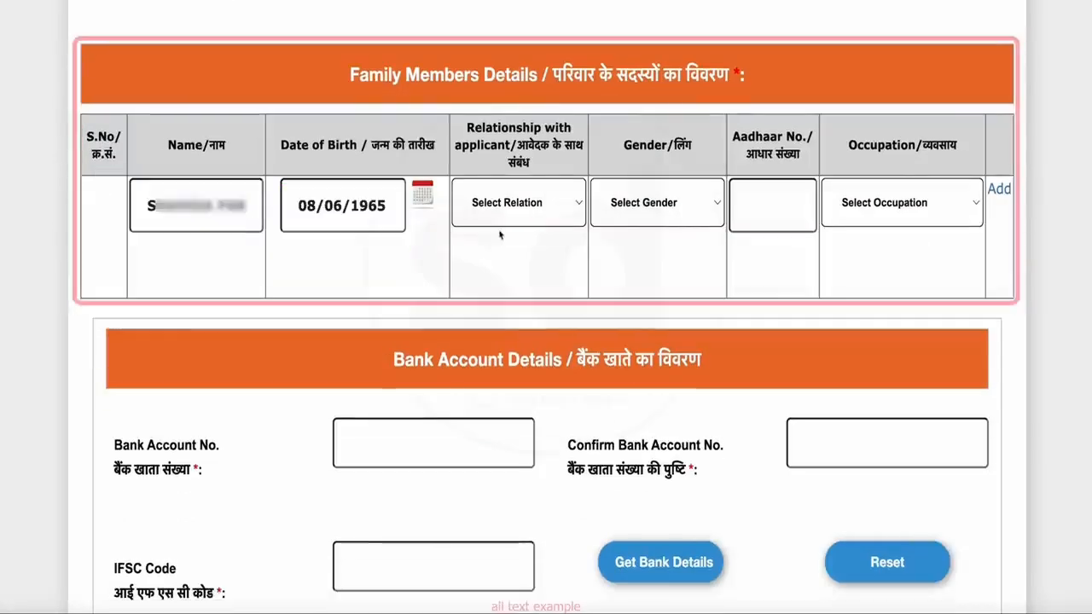
pyautogui.click(561, 208)
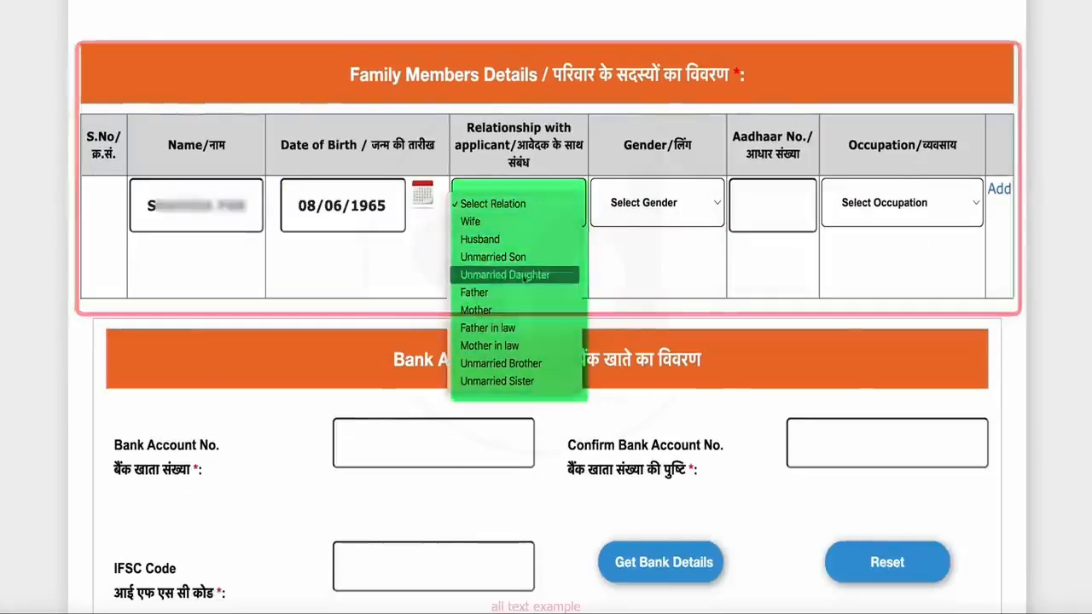
pyautogui.click(483, 310)
pyautogui.click(677, 206)
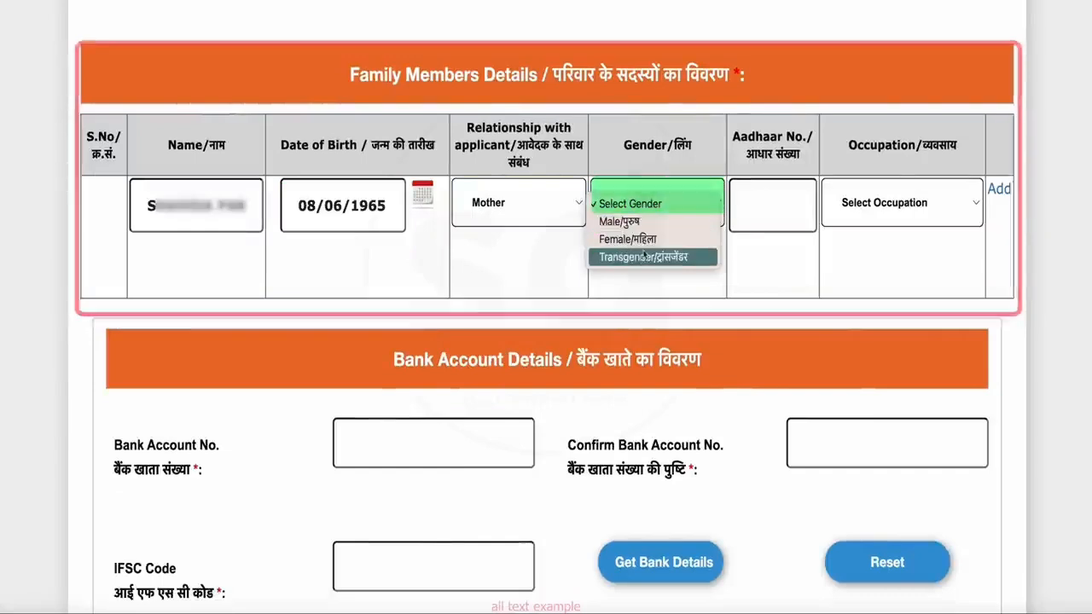
pyautogui.click(646, 239)
# - Enter the family member's Aadhaar number and set their occupation to Others
pyautogui.click(771, 213)
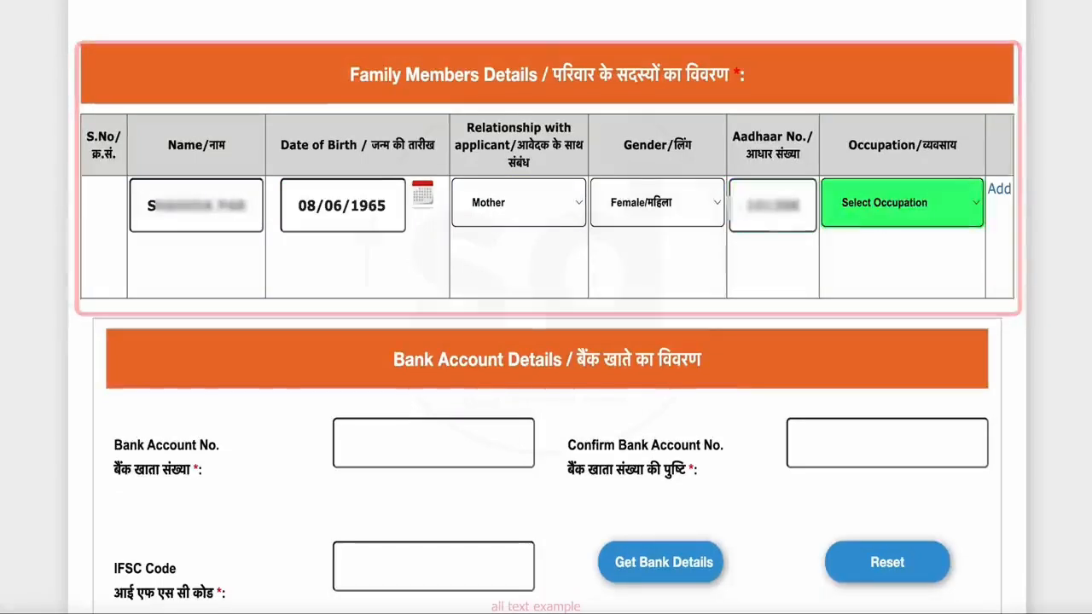
pyautogui.click(943, 216)
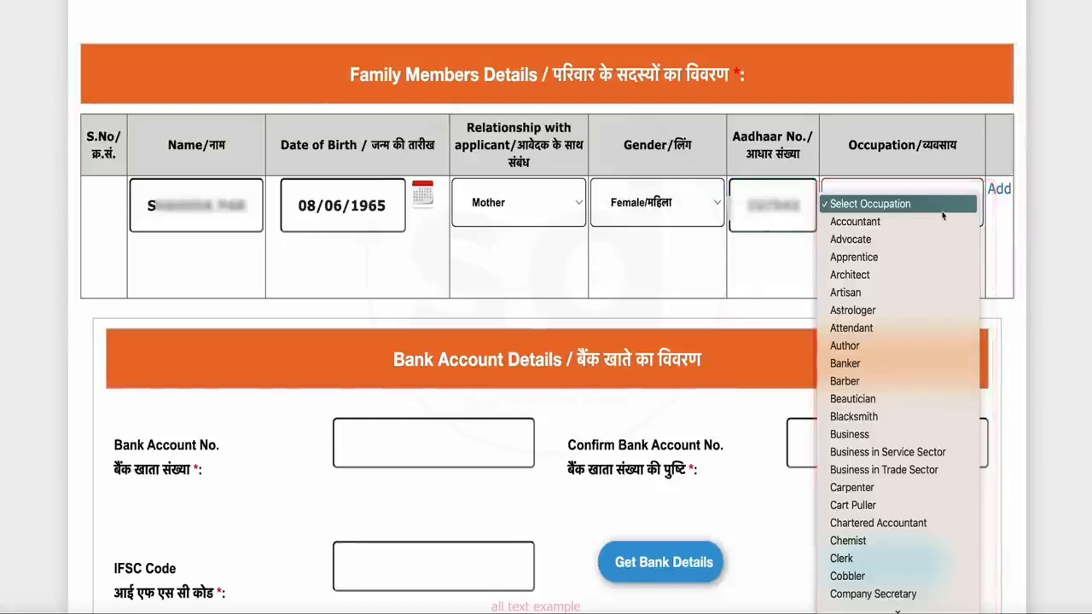
pyautogui.scroll(-10, 897, 543)
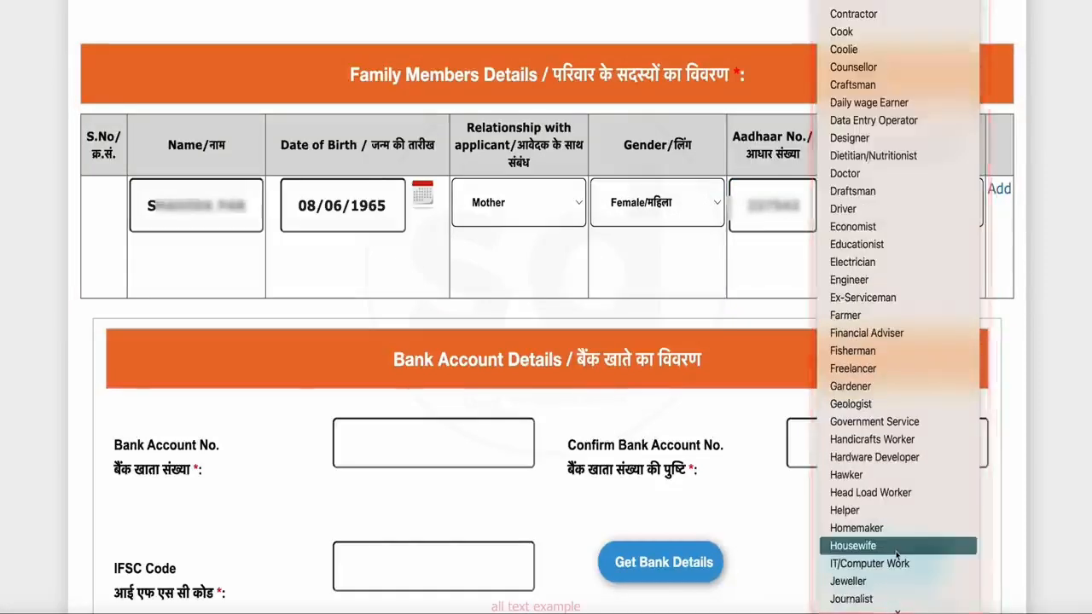
pyautogui.scroll(-15, 897, 546)
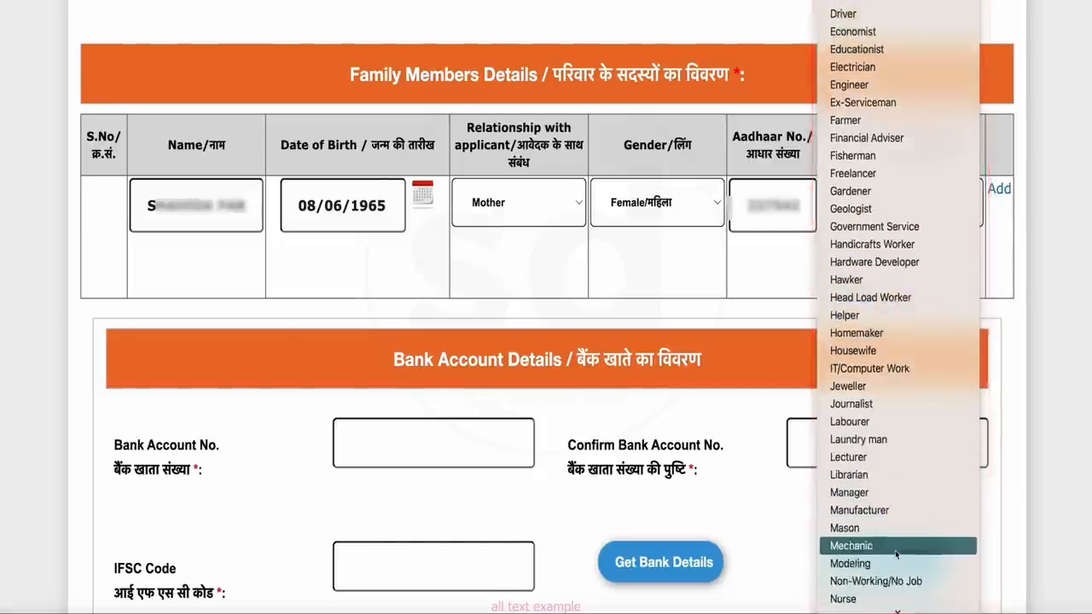
pyautogui.click(887, 19)
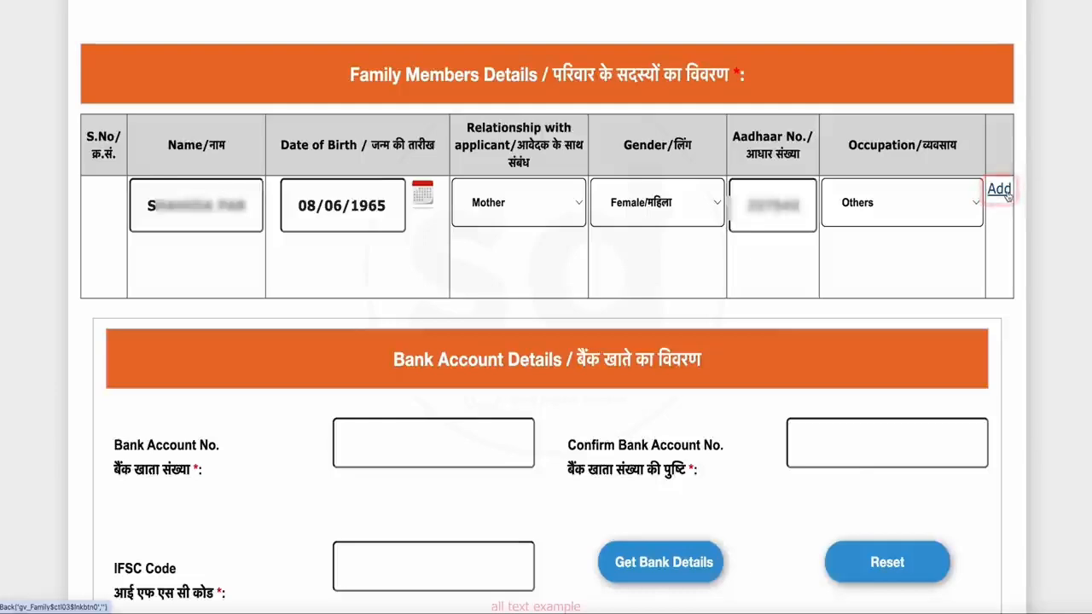
# - Fill in the bank account number, its confirmation and the bank's IFSC code in the bank account details
pyautogui.click(430, 297)
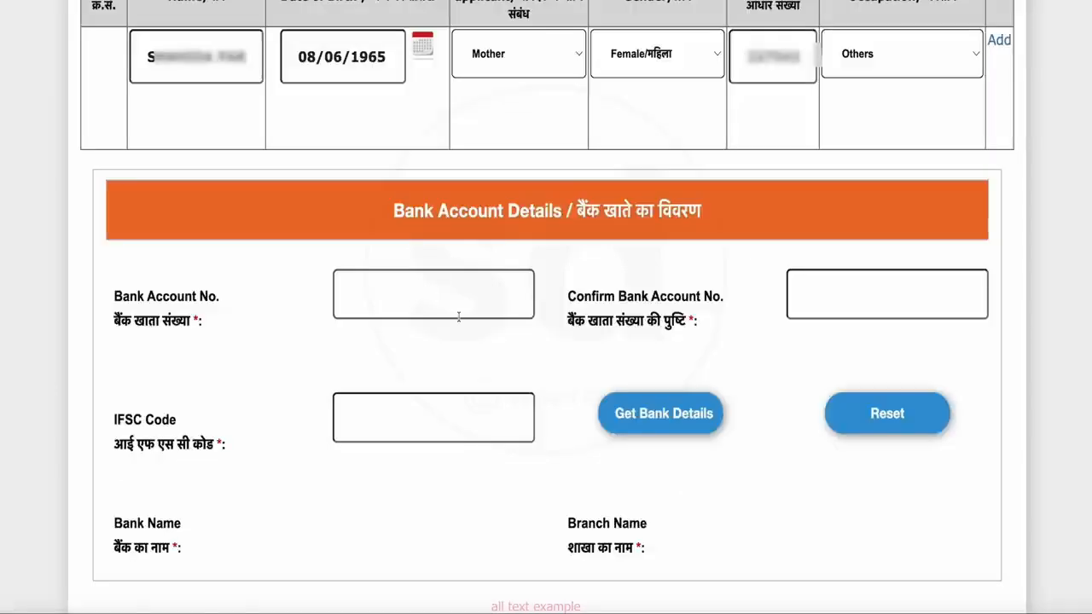
pyautogui.scroll(-1, 326, 305)
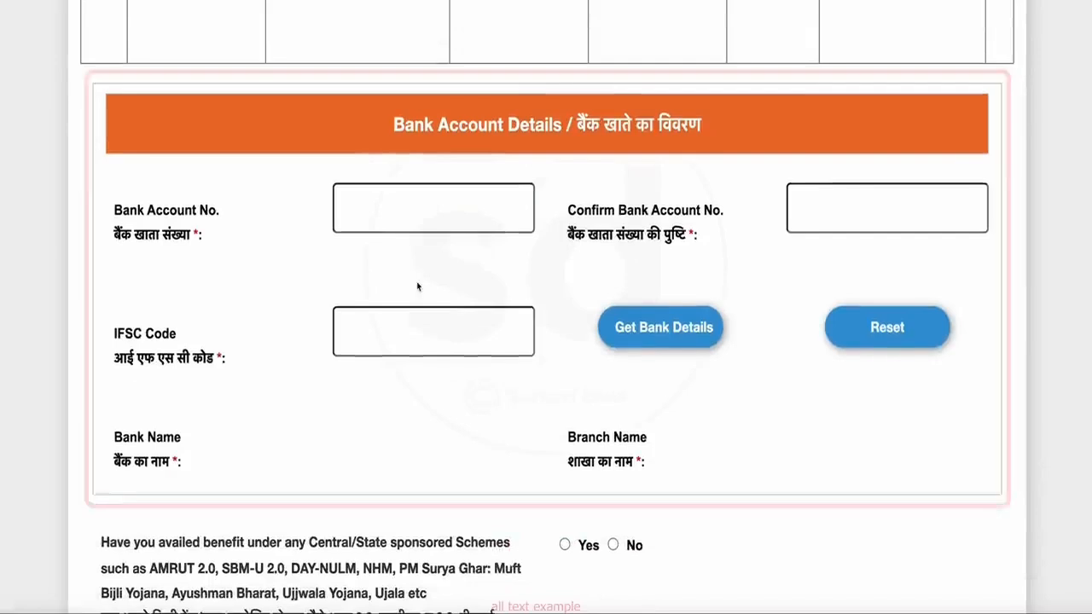
pyautogui.click(446, 215)
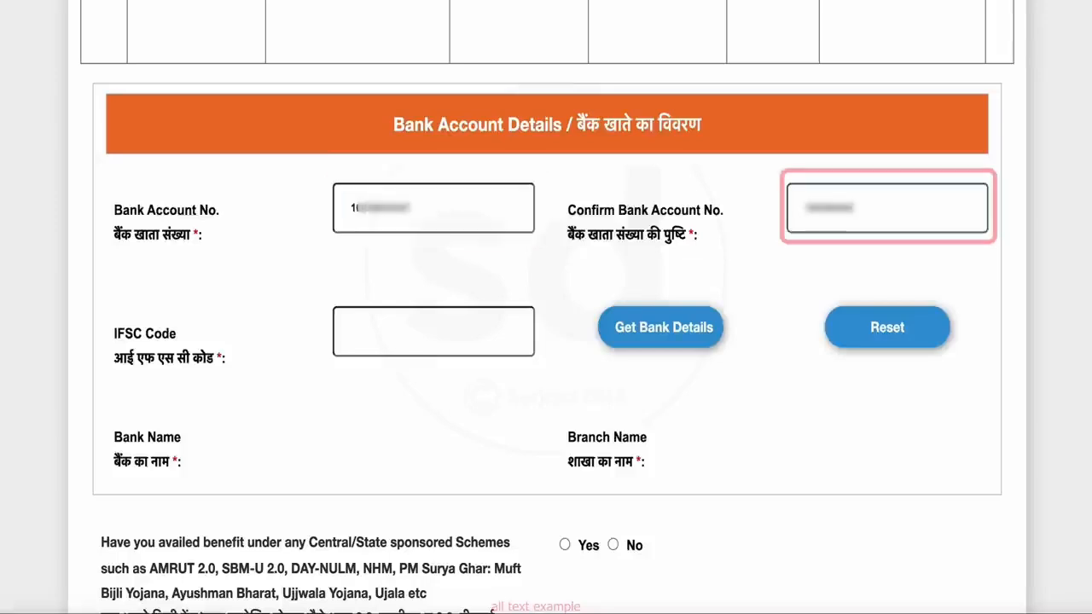
pyautogui.write('00')
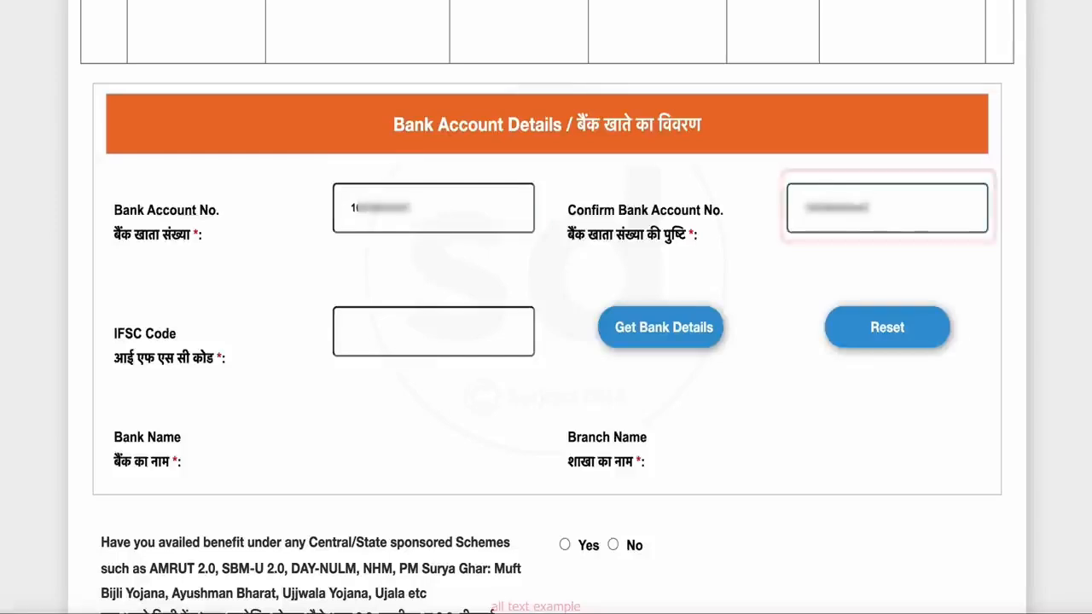
pyautogui.click(368, 337)
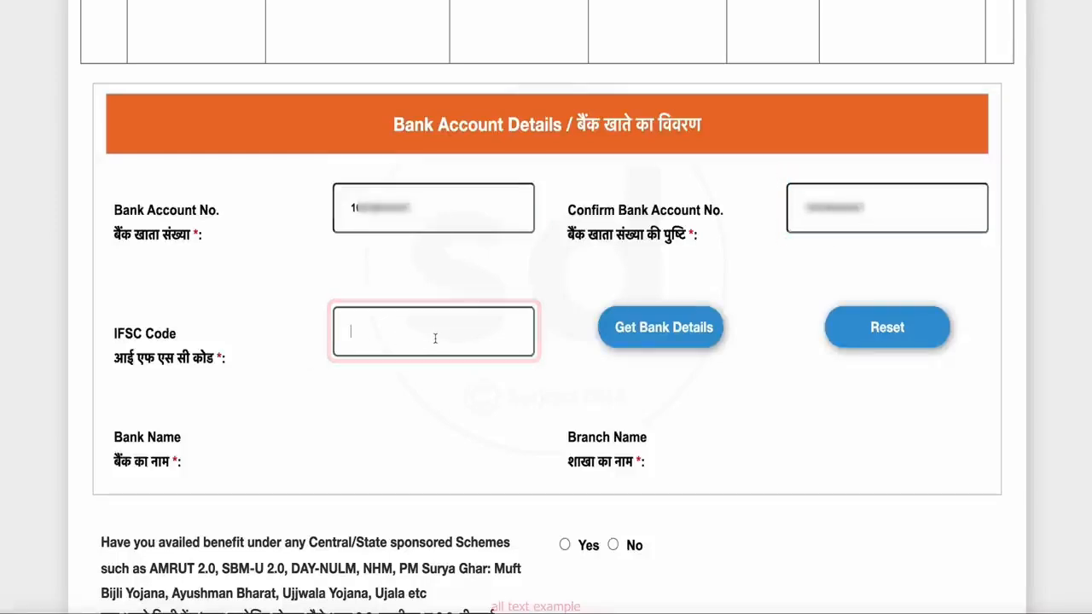
pyautogui.write('ID')
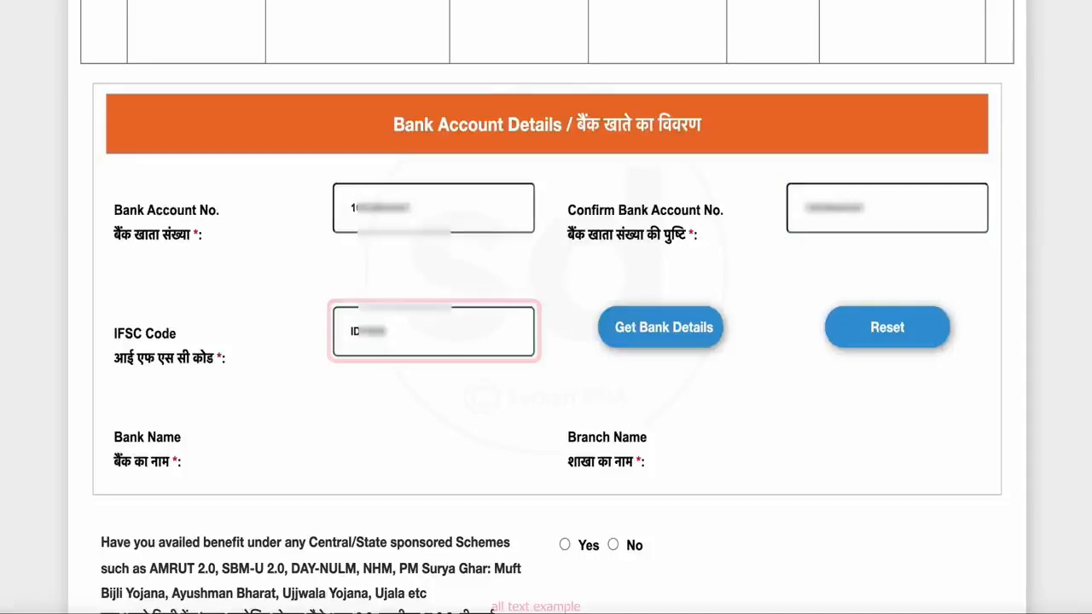
# - Answer Yes to having availed Central/State scheme benefits, accept the declaration of correctness and save the survey form
pyautogui.scroll(-3, 546, 307)
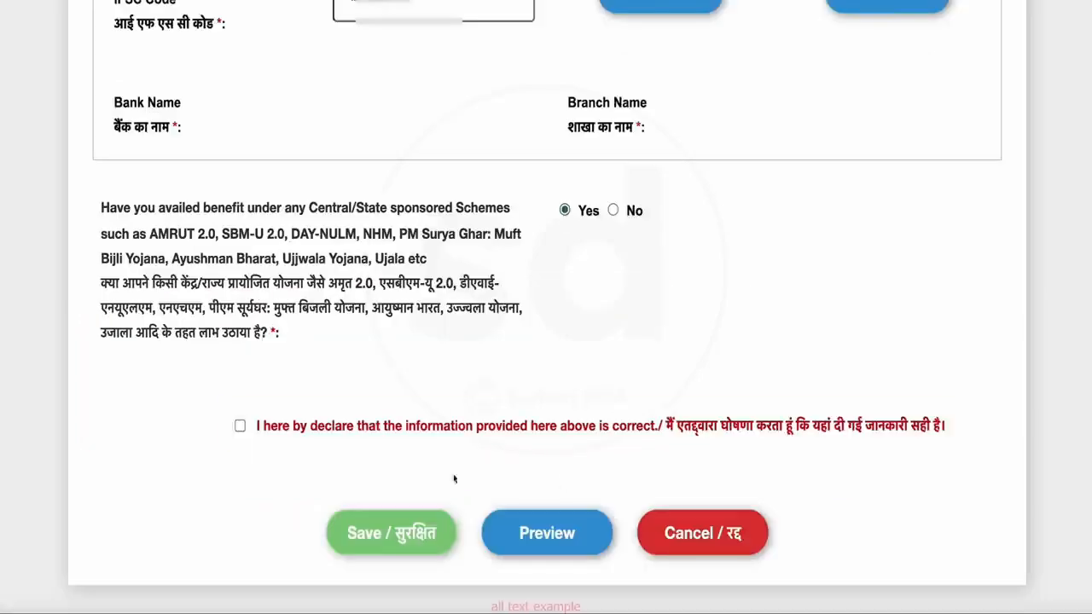
pyautogui.click(240, 426)
pyautogui.click(358, 551)
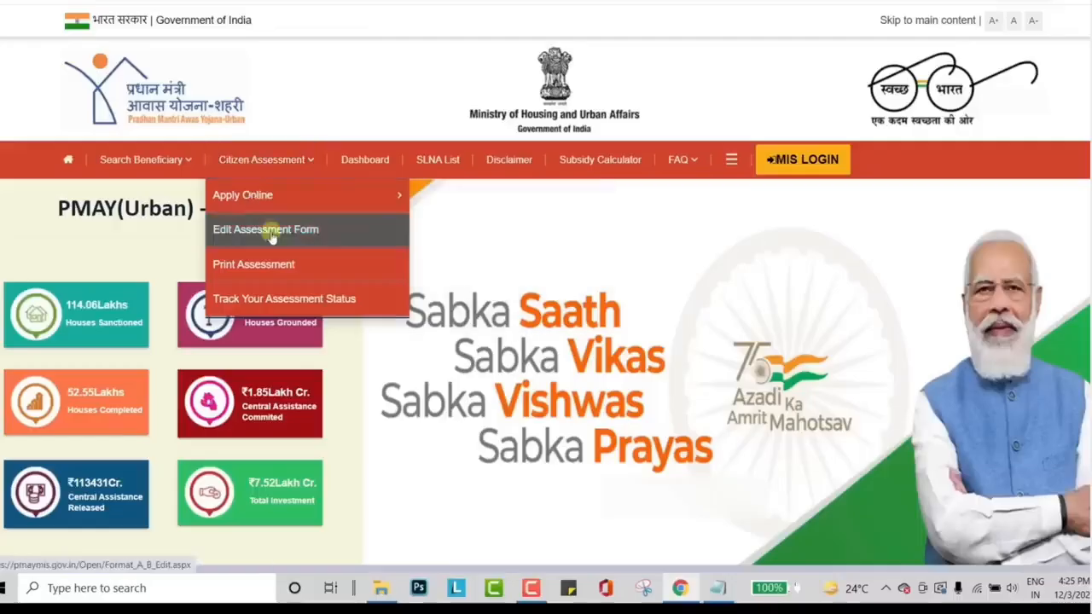
# - Open the assessment status tracking page for citizens and choose tracking by Assessment ID
pyautogui.click(329, 301)
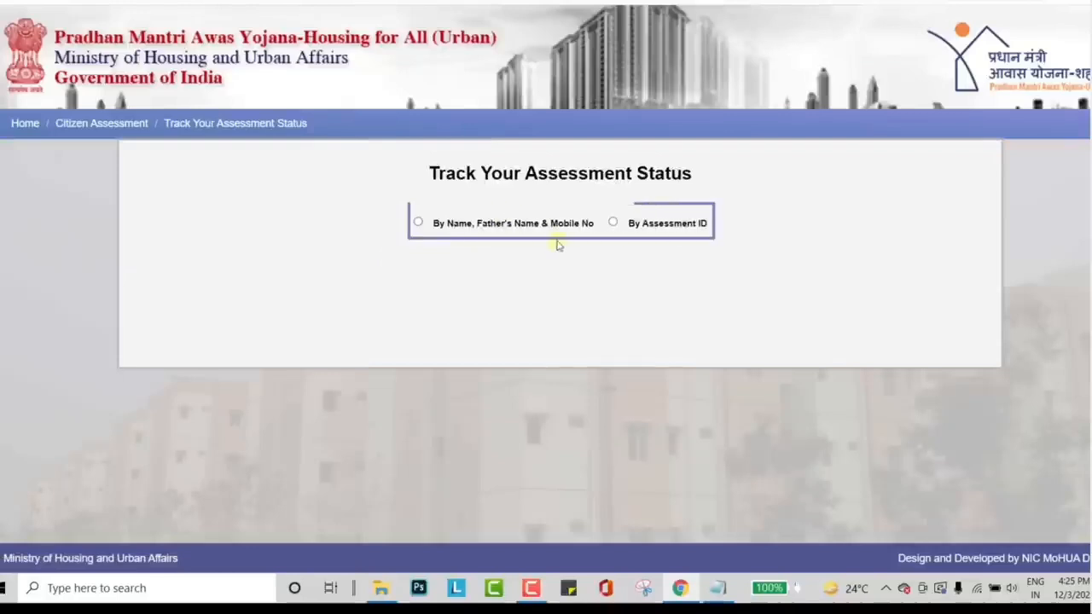
pyautogui.click(614, 223)
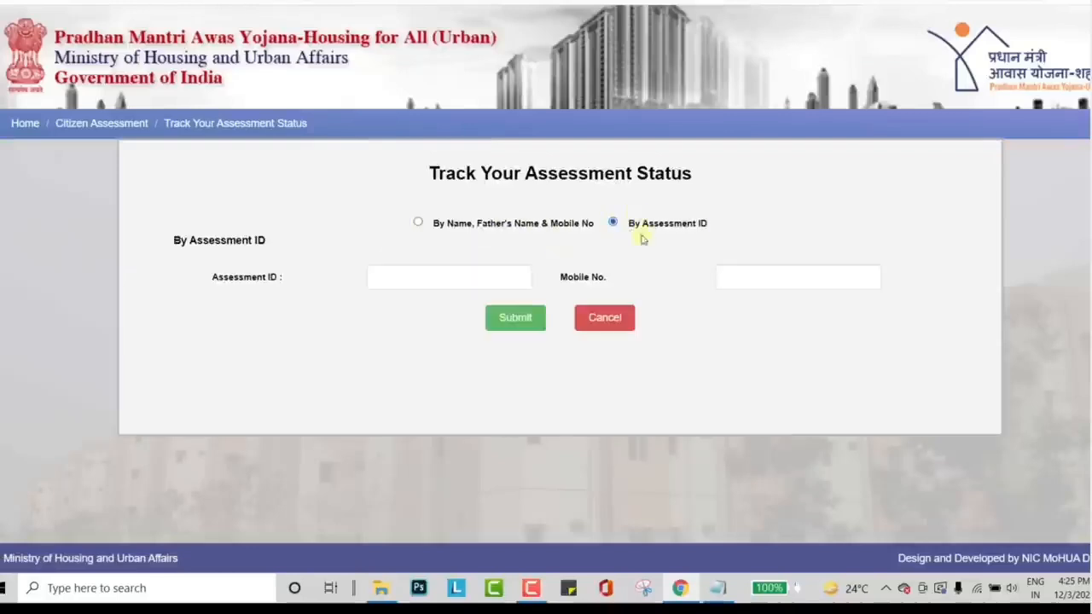